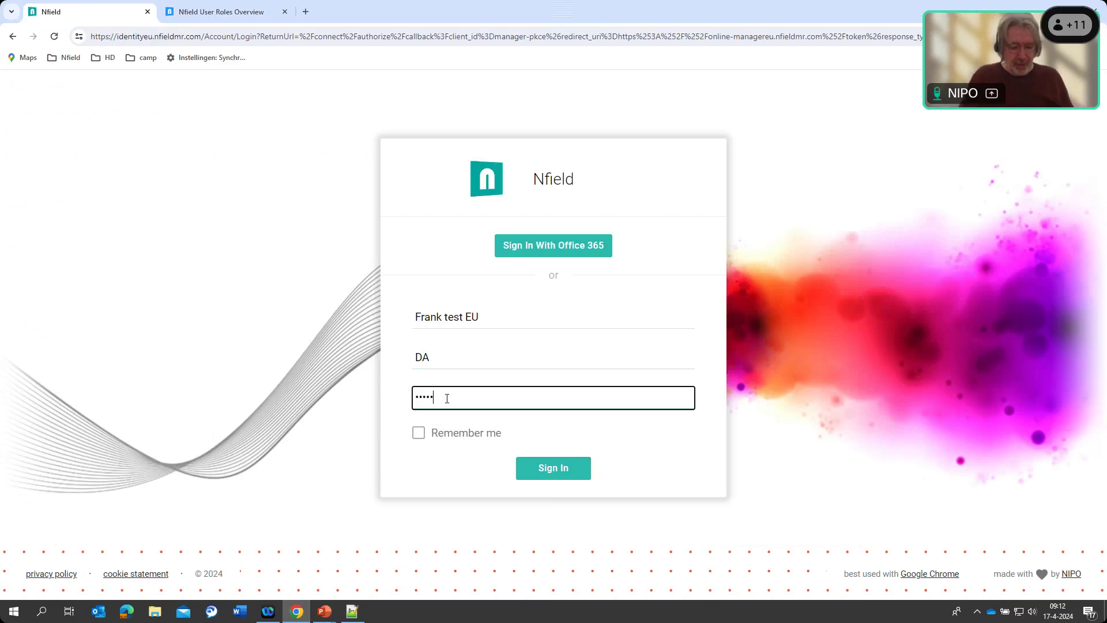
Submit the sign-in details and wait for the Surveys list to load
{"action": "key", "text": "Return"}
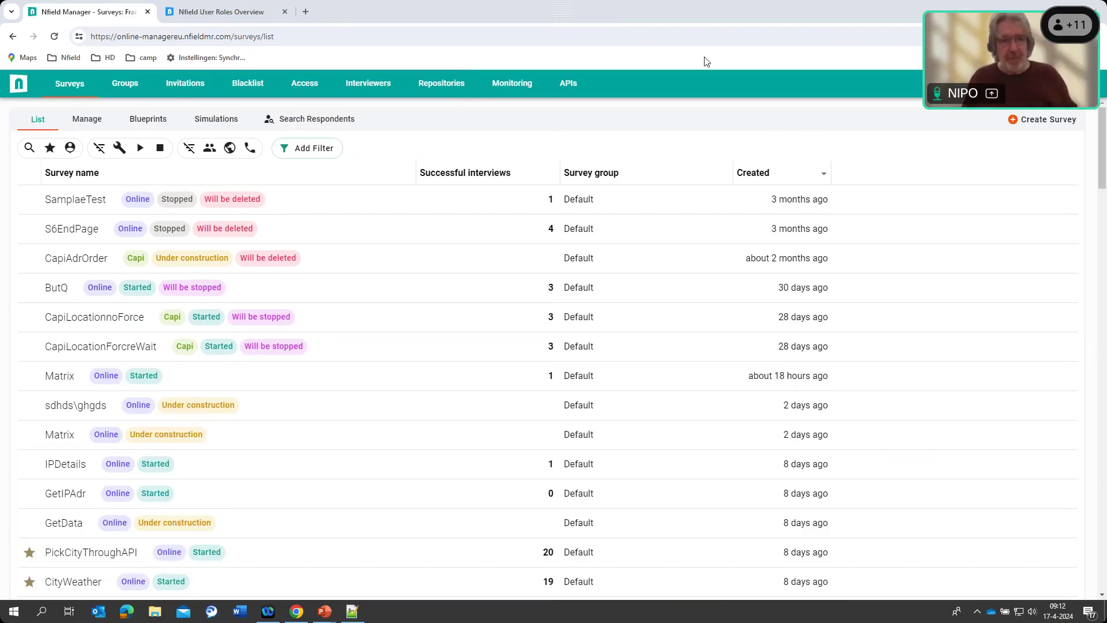
Switch to the Survey Groups page listing Default, Kantar and NIPO
{"action": "left_click", "coordinate": [123, 81]}
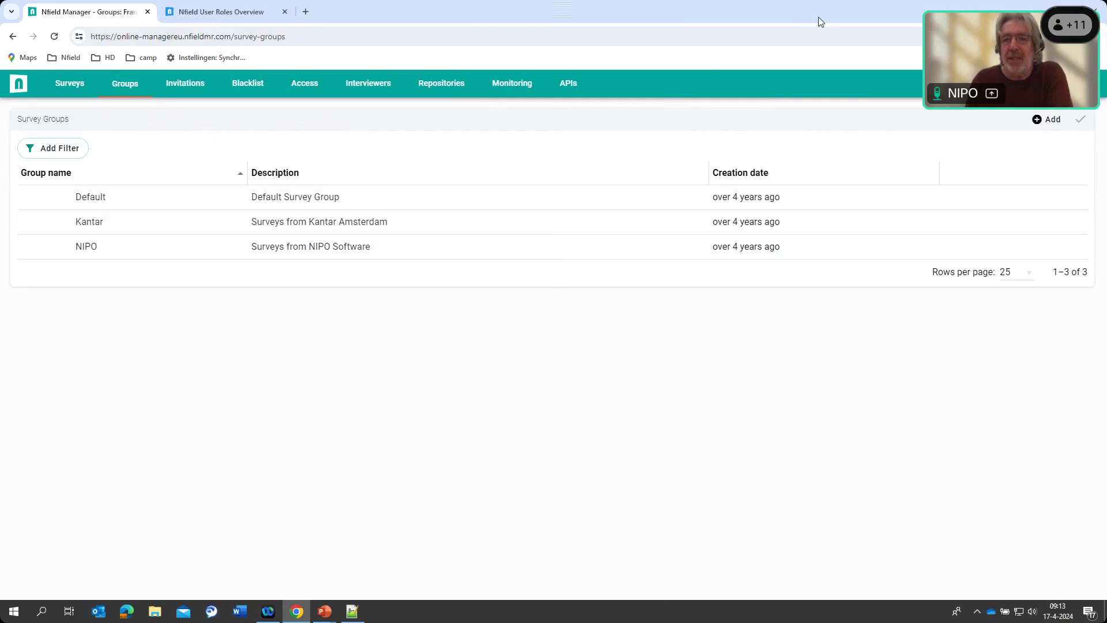
Add survey group WedAcad with description 'Test Group for Academy' and save it
{"action": "left_click", "coordinate": [1049, 119]}
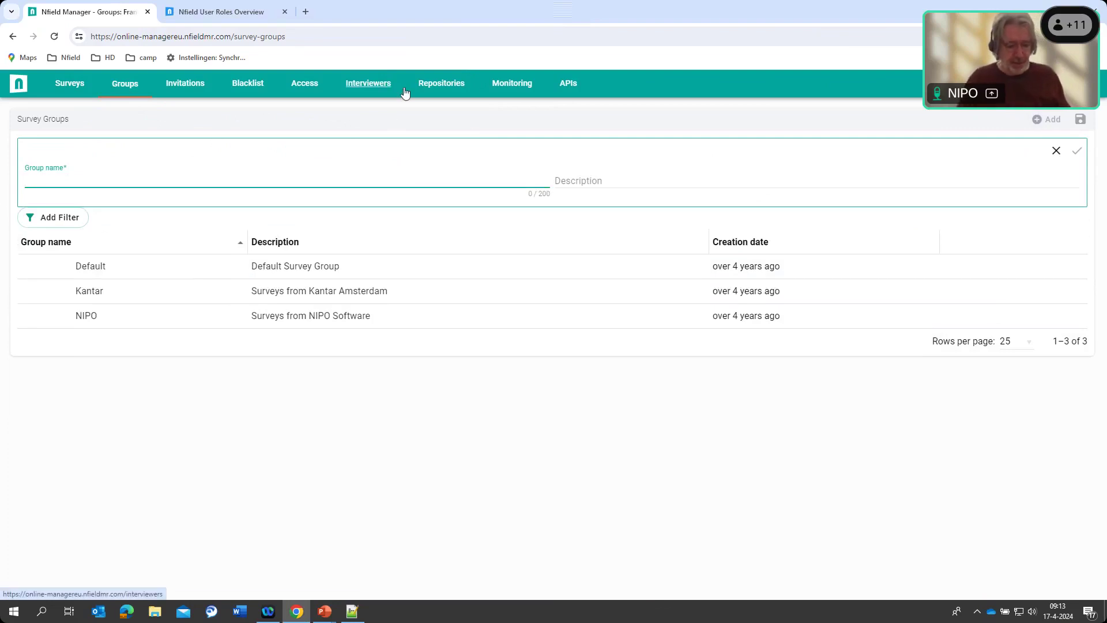
{"action": "type", "text": "WedAcad"}
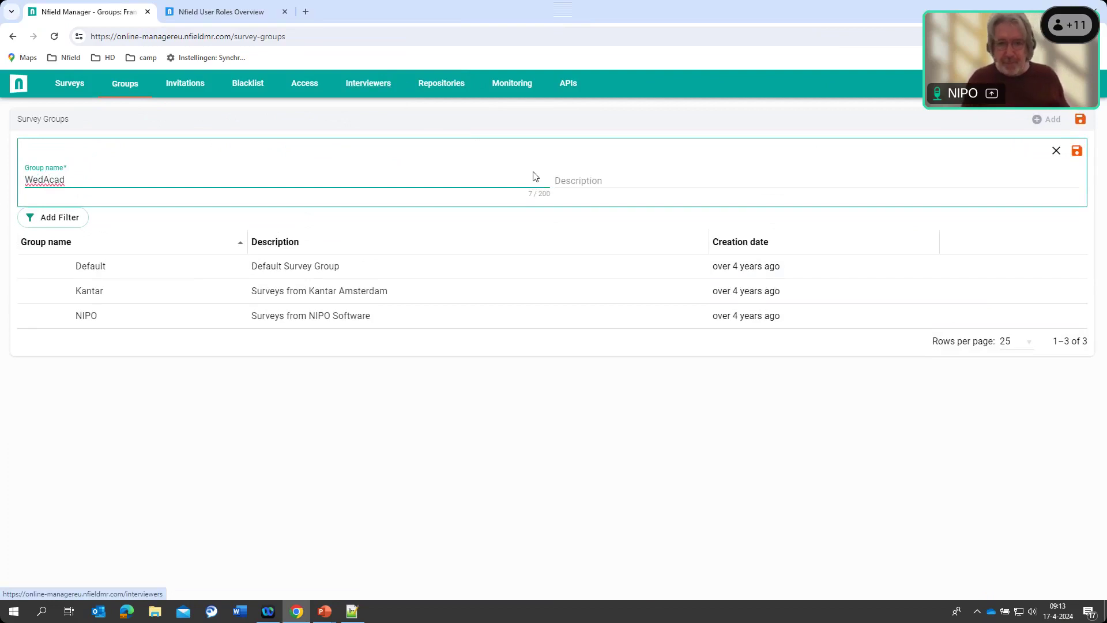
{"action": "left_click", "coordinate": [574, 185]}
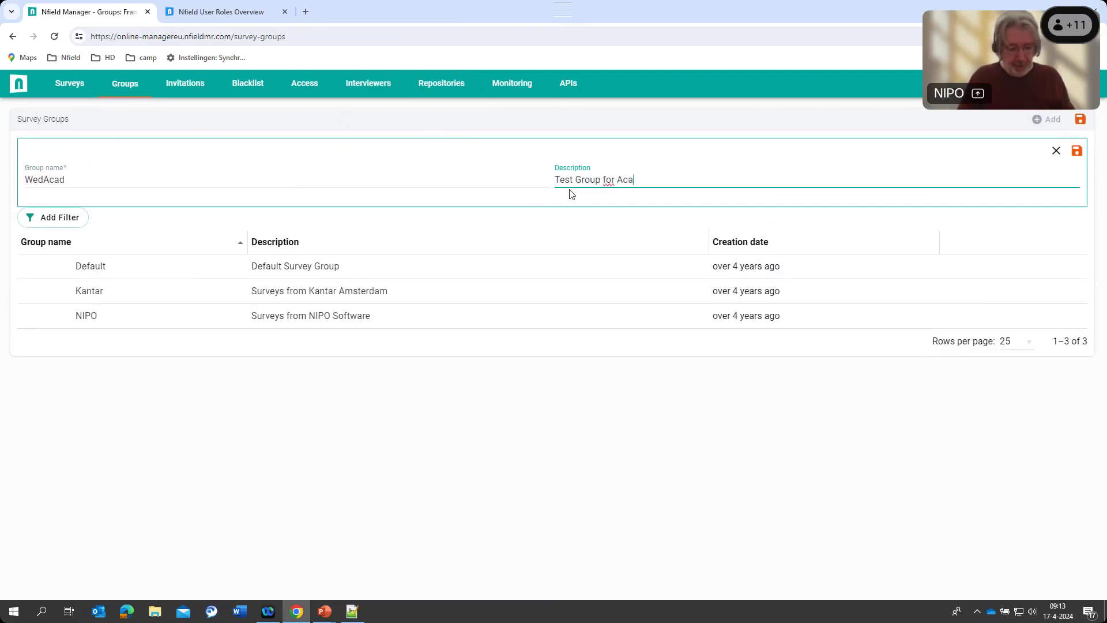
{"action": "type", "text": "emy"}
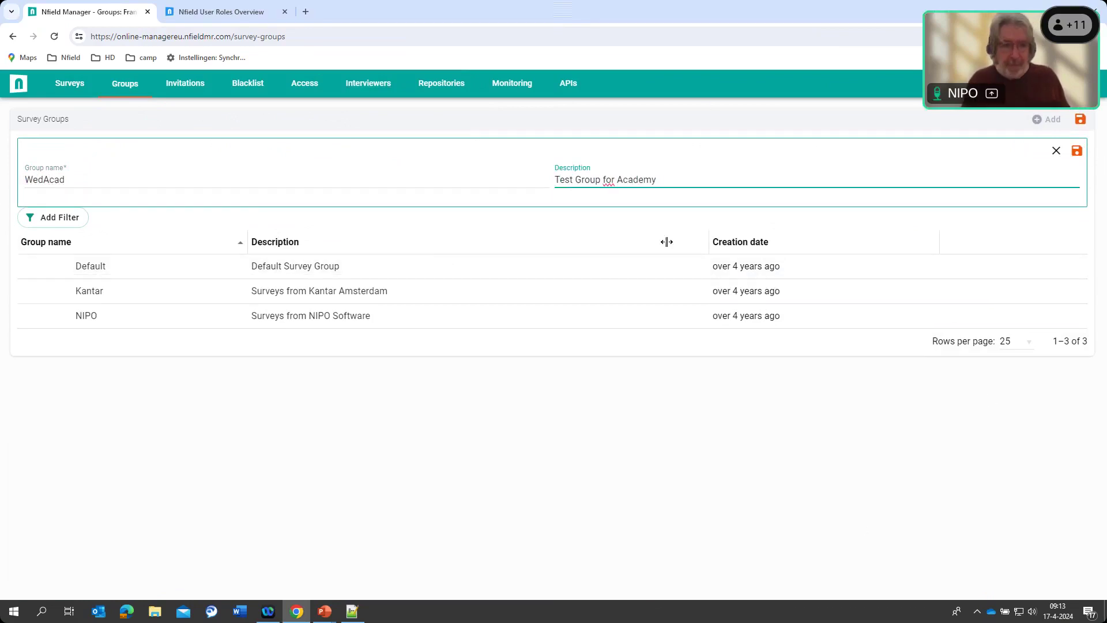
{"action": "left_click", "coordinate": [1077, 150]}
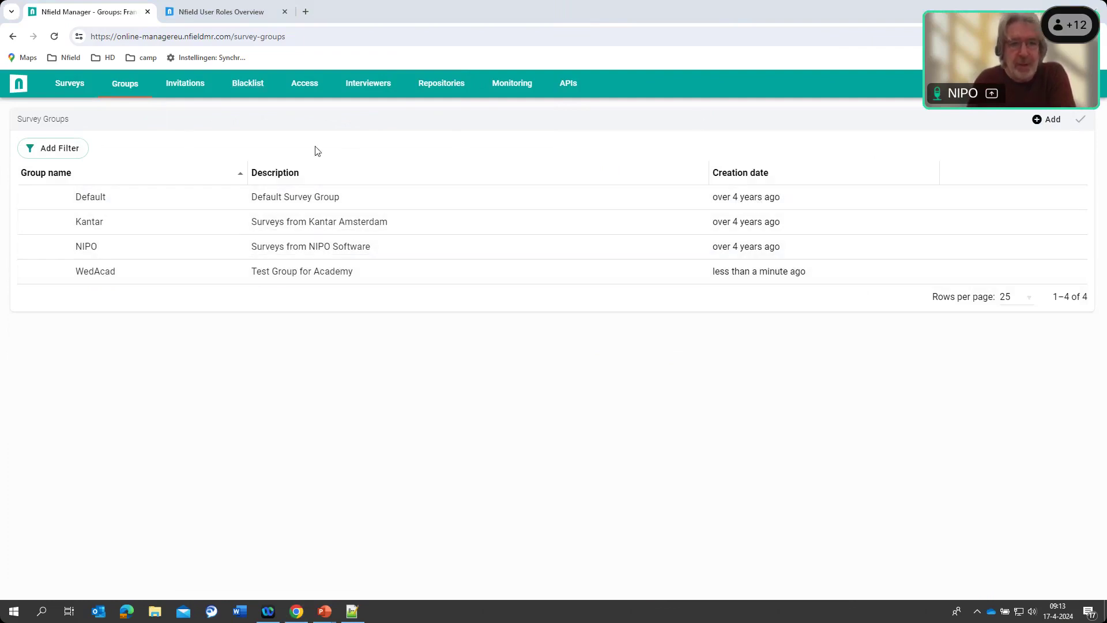
Go to the Access page's Local Users list
{"action": "left_click", "coordinate": [303, 84]}
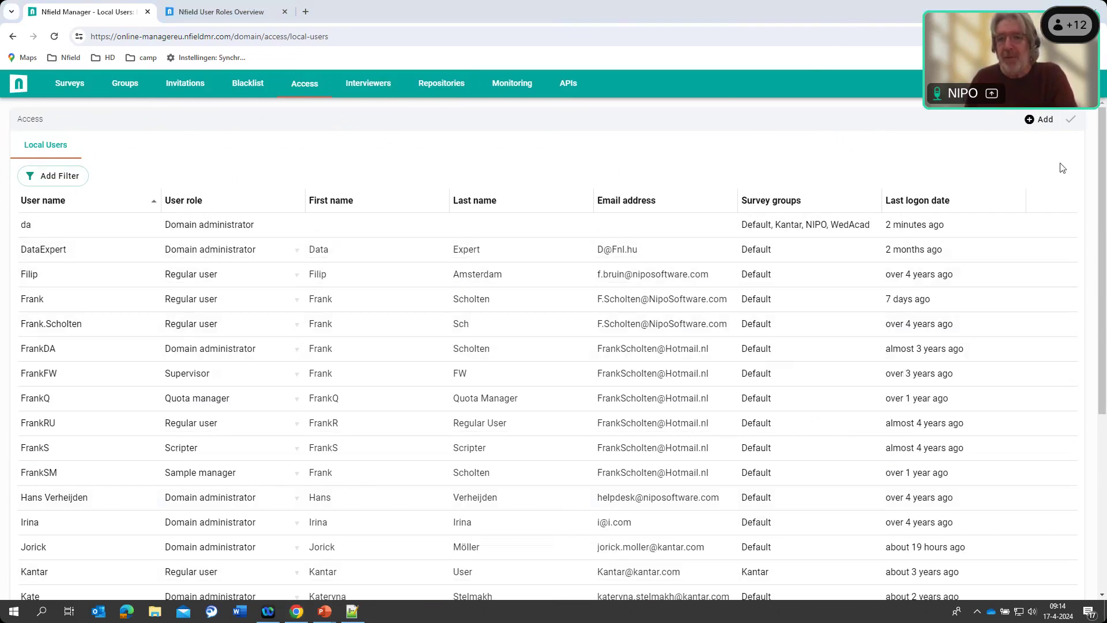
Create local user TestAcadWed, first name Test, last name User, with the suggested e-mail
{"action": "left_click", "coordinate": [1045, 121]}
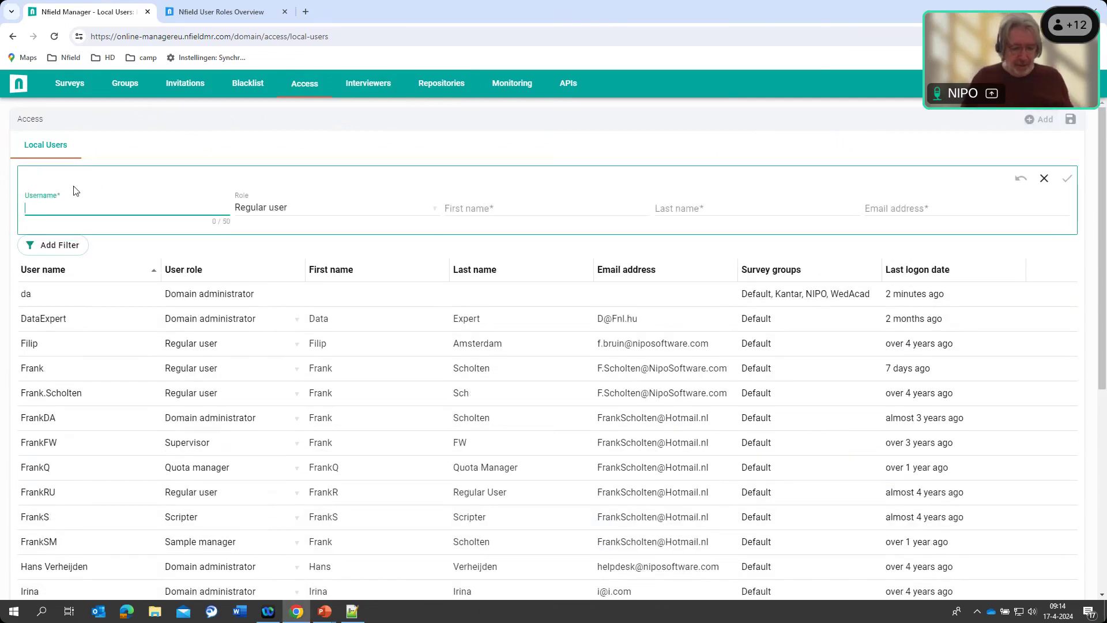
{"action": "type", "text": "Test"}
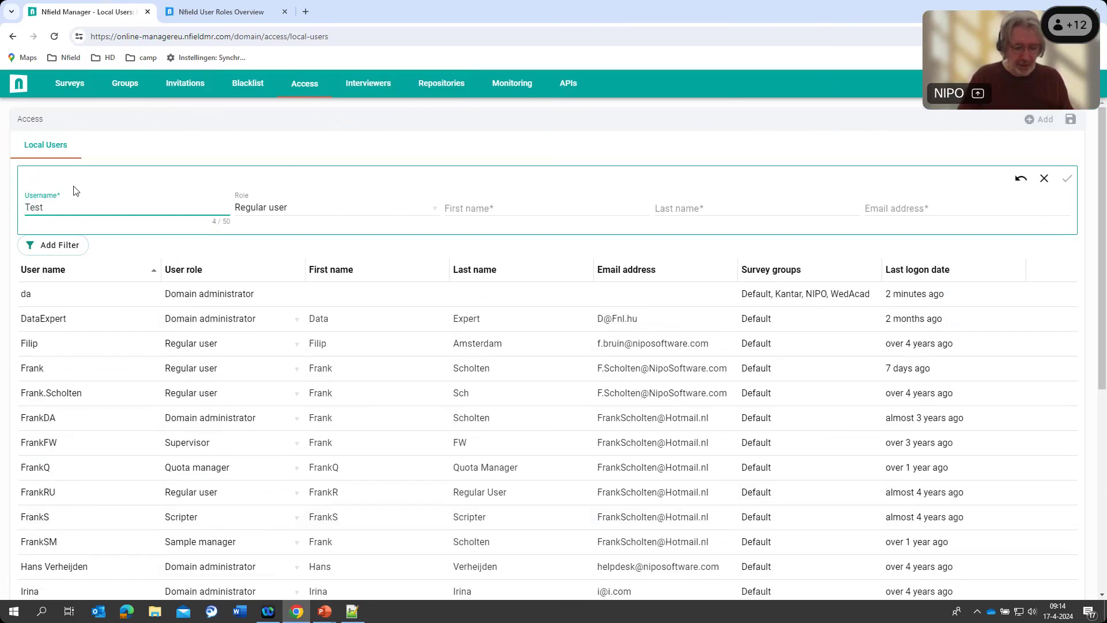
{"action": "type", "text": "AcadWecx"}
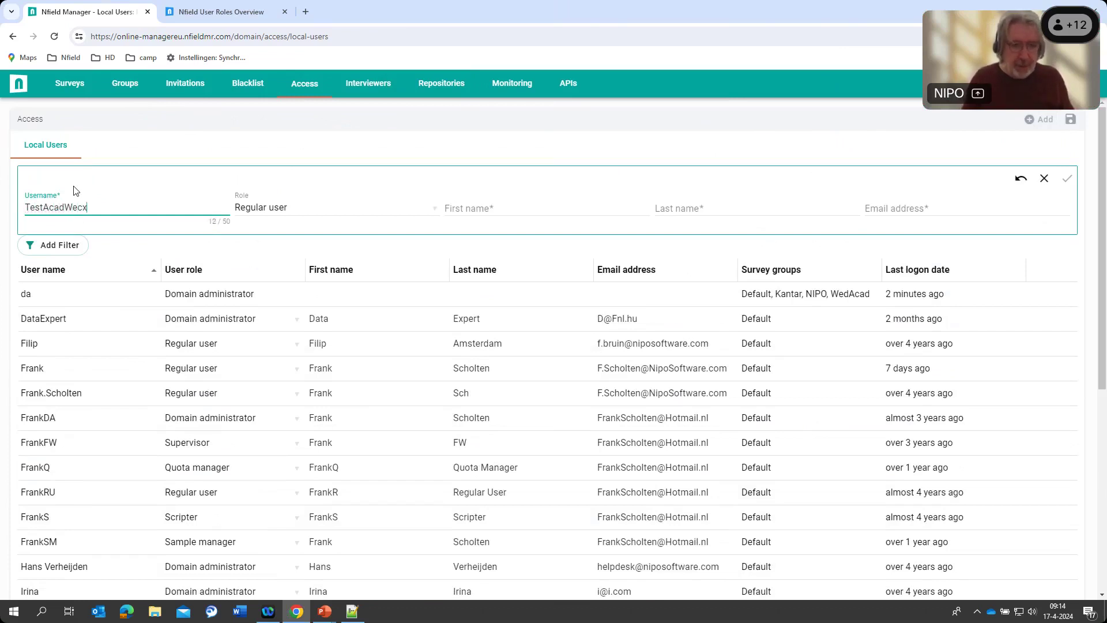
{"action": "key", "text": "BackSpace"}
{"action": "key", "text": "BackSpace"}
{"action": "type", "text": "d"}
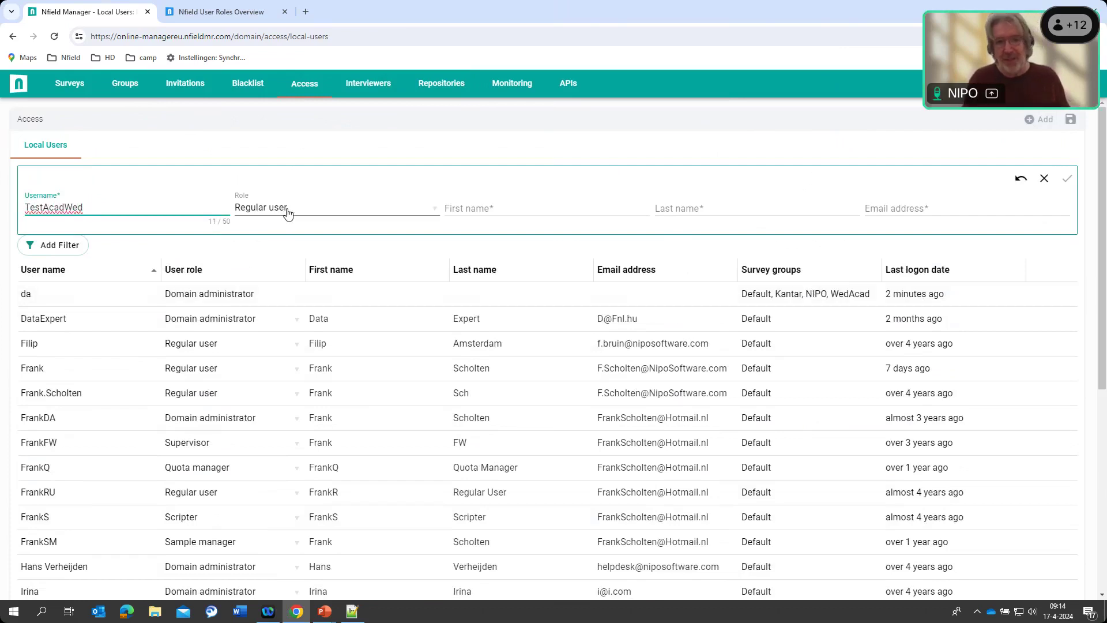
{"action": "left_click", "coordinate": [517, 214]}
{"action": "type", "text": "R"}
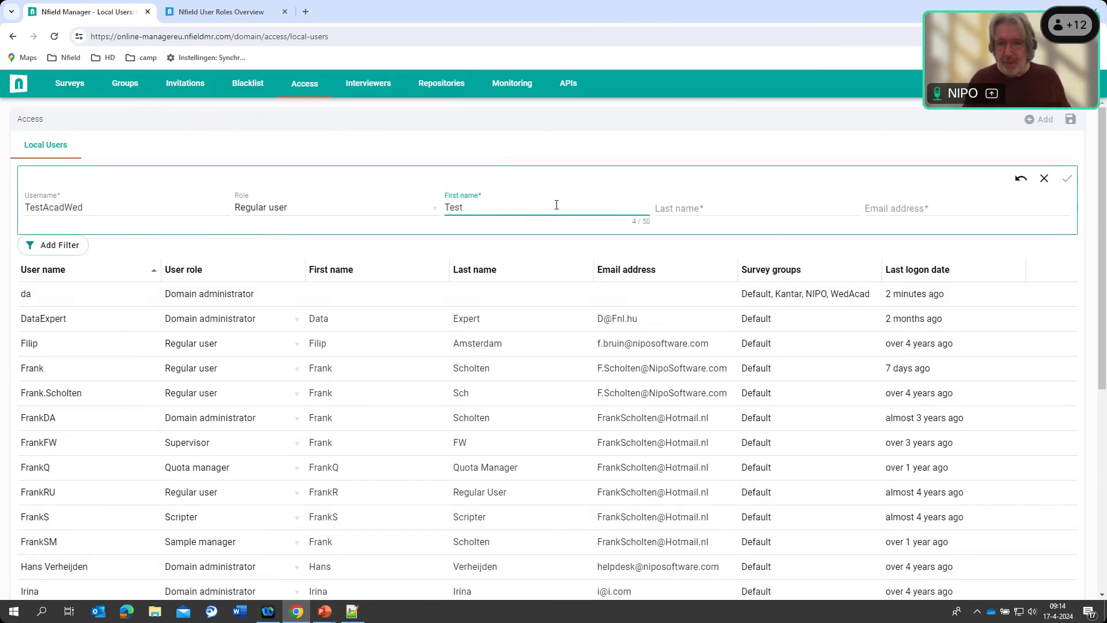
{"action": "left_click", "coordinate": [697, 211]}
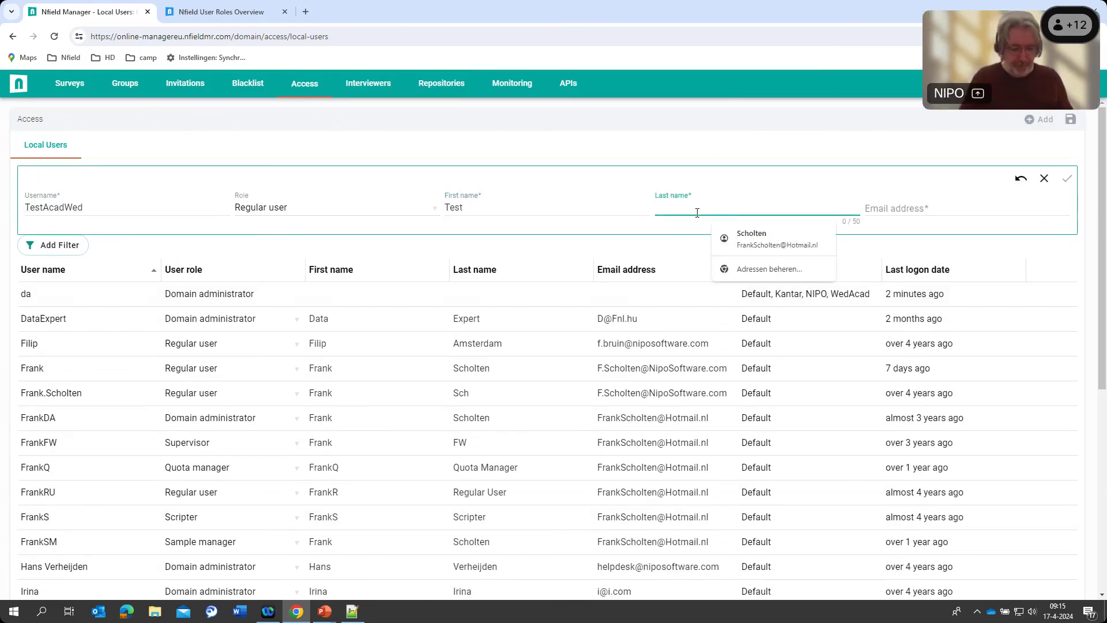
{"action": "type", "text": "User"}
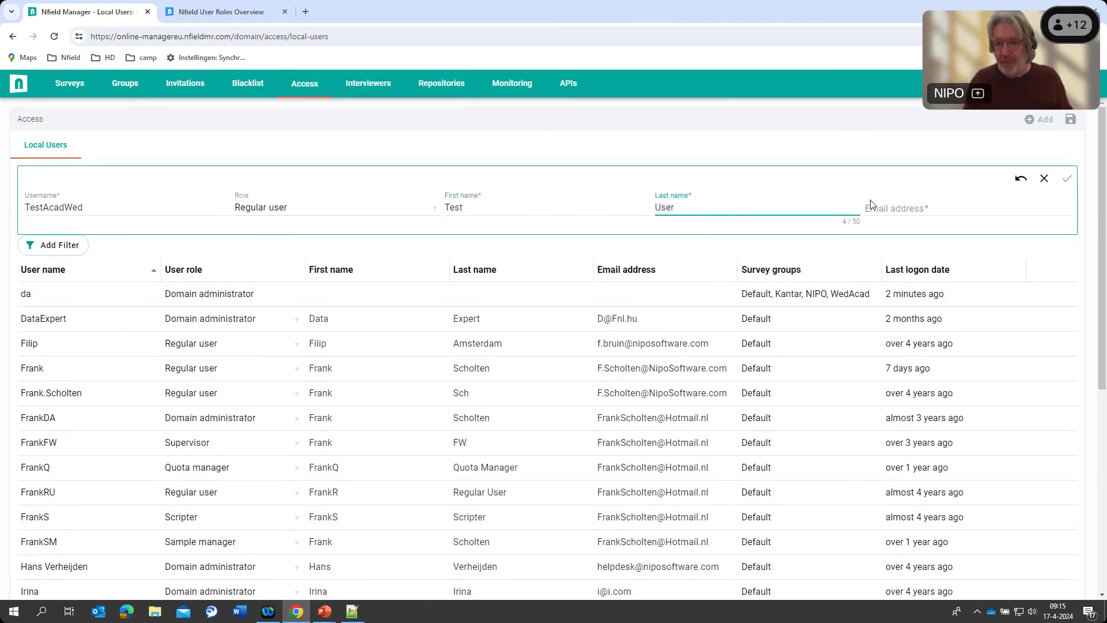
{"action": "left_click", "coordinate": [882, 209]}
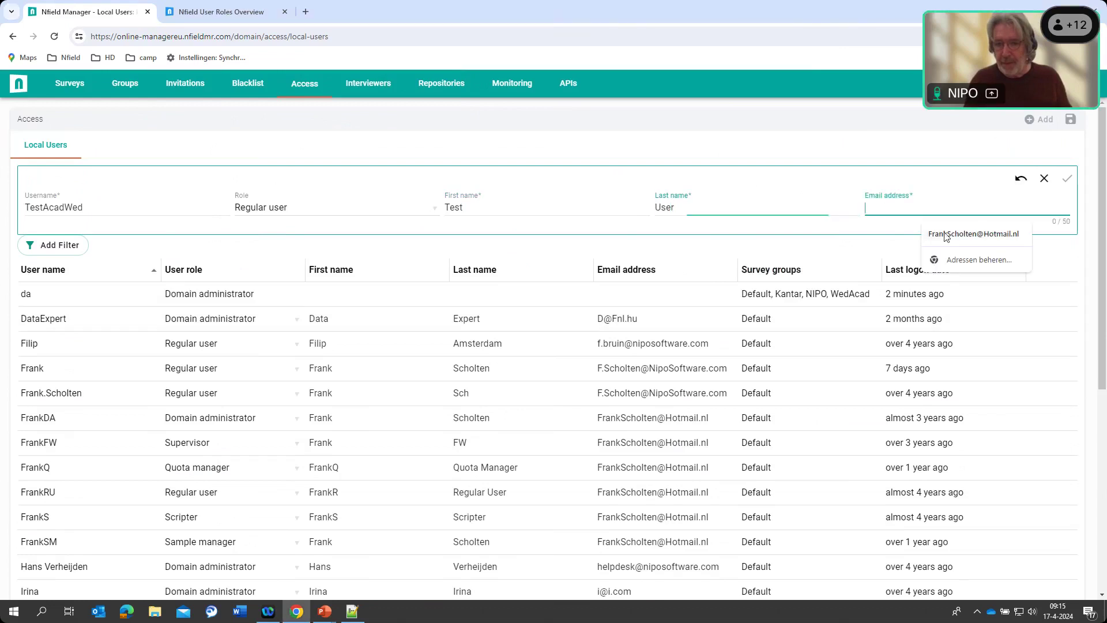
{"action": "left_click", "coordinate": [957, 235]}
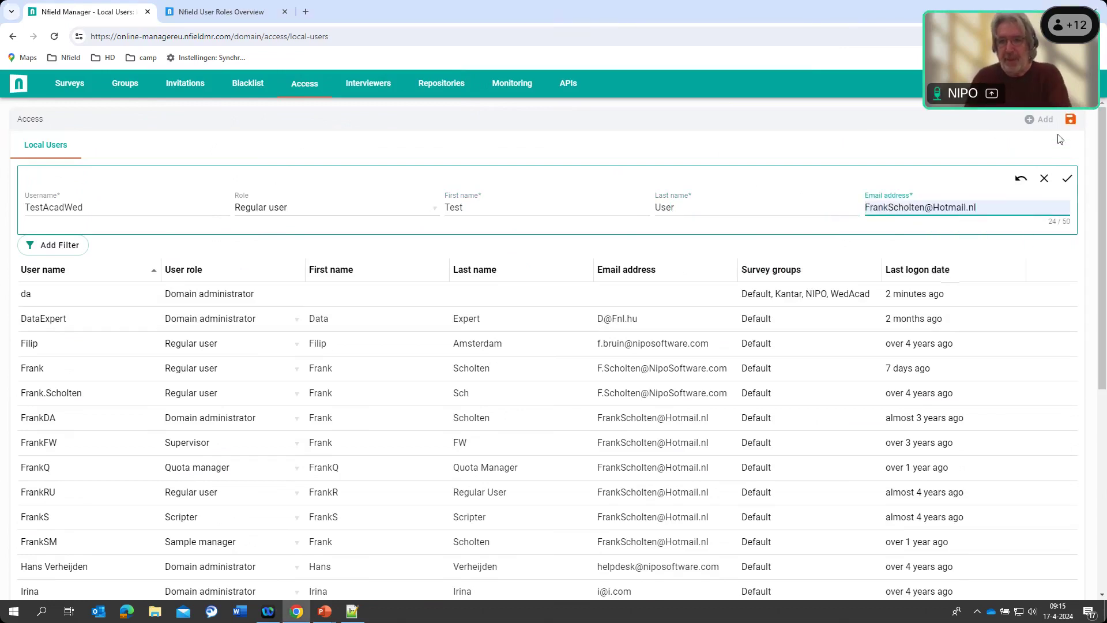
{"action": "left_click", "coordinate": [1063, 182]}
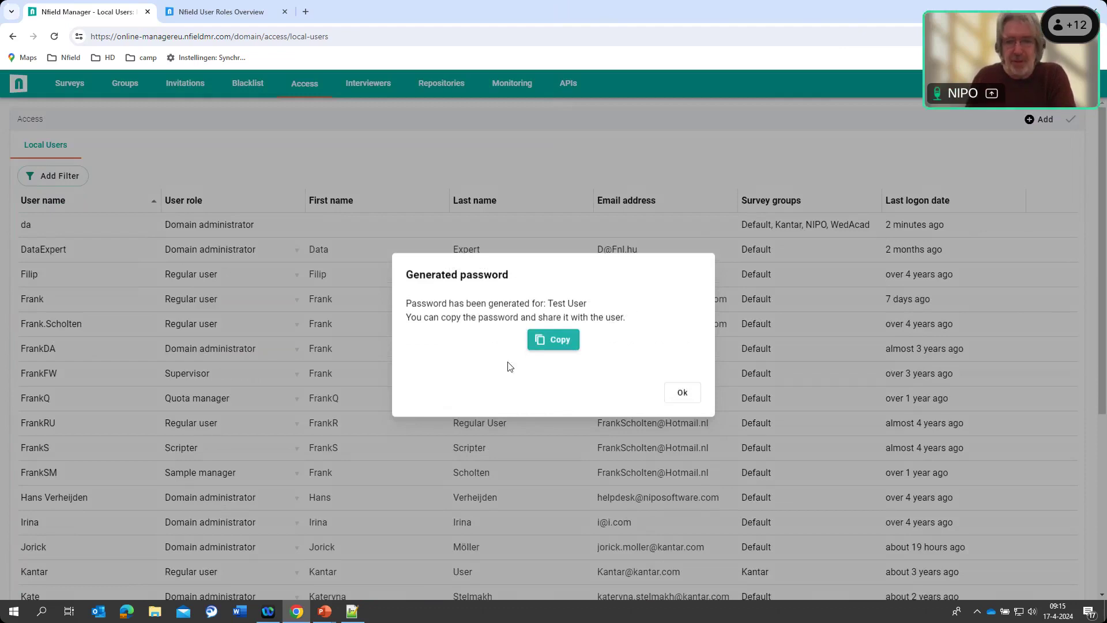
Copy the generated password and dismiss the password notice
{"action": "left_click", "coordinate": [553, 344]}
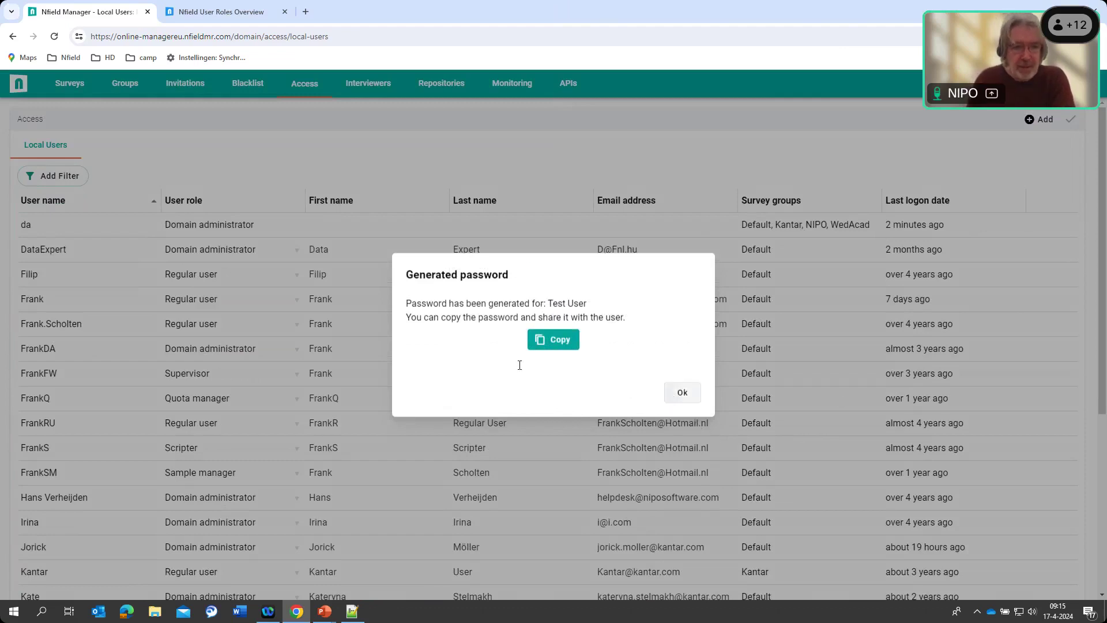
{"action": "key", "text": "Escape"}
{"action": "scroll", "coordinate": [1084, 329], "scroll_direction": "down", "scroll_amount": 5}
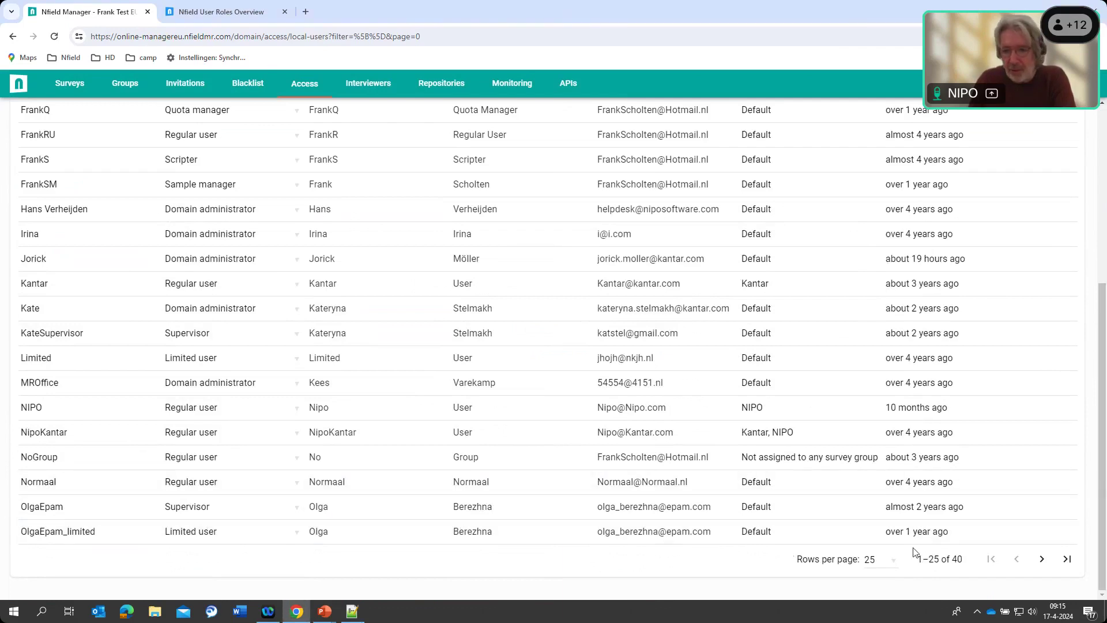
Go to the second page of users and expand the TestAcadWed row
{"action": "left_click", "coordinate": [1041, 559]}
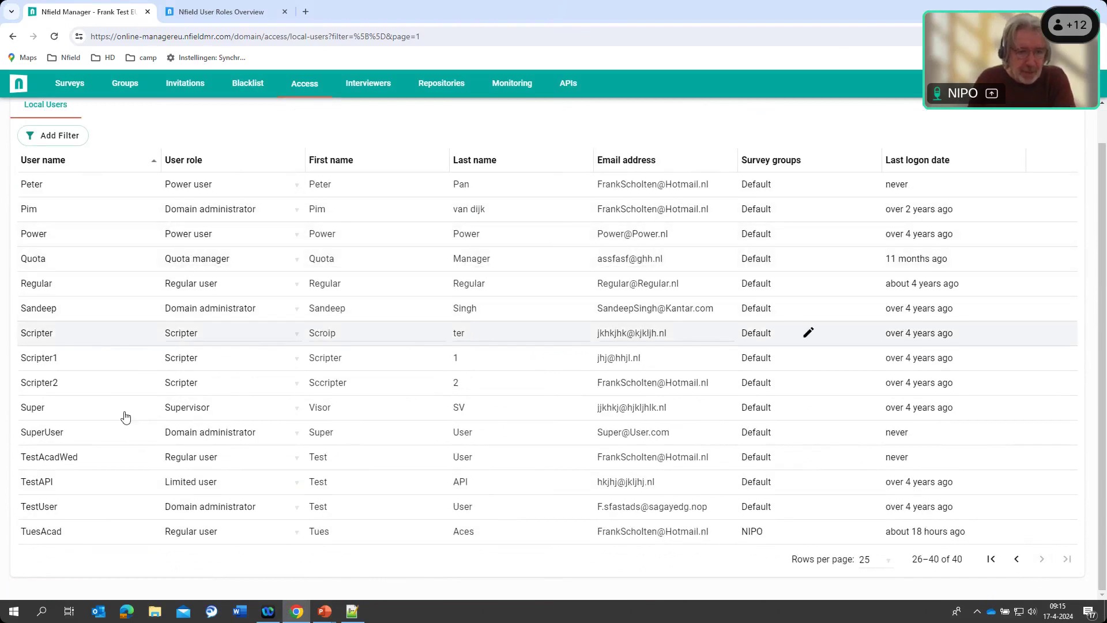
{"action": "left_click", "coordinate": [49, 462]}
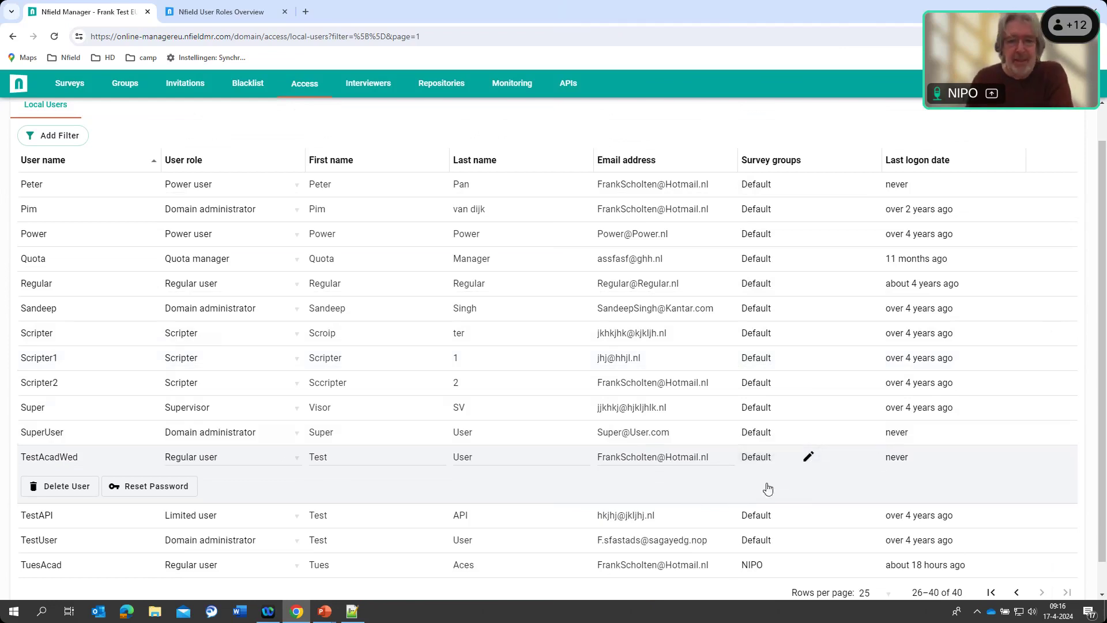
Replace TestAcadWed's Default group with NIPO and WedAcad and save the user
{"action": "left_click", "coordinate": [809, 458]}
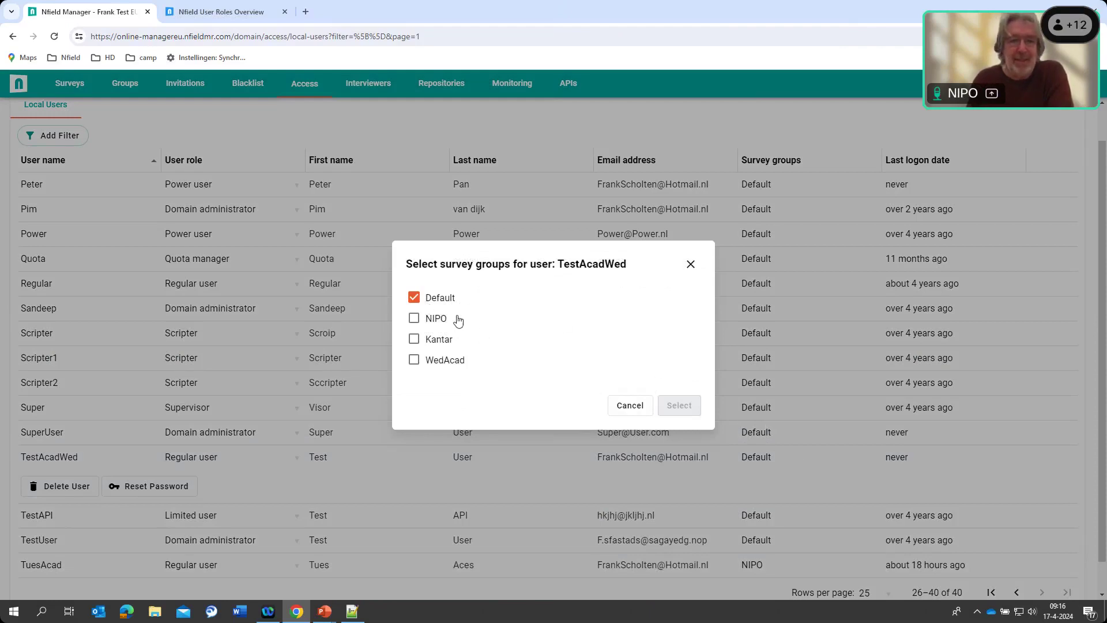
{"action": "left_click", "coordinate": [414, 298]}
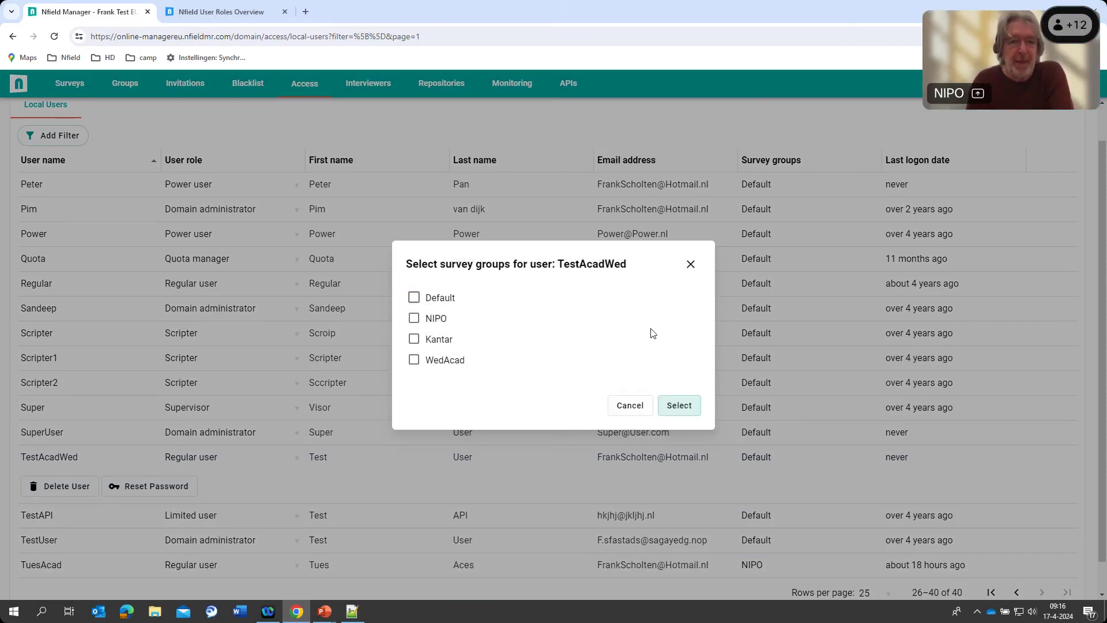
{"action": "left_click", "coordinate": [414, 360]}
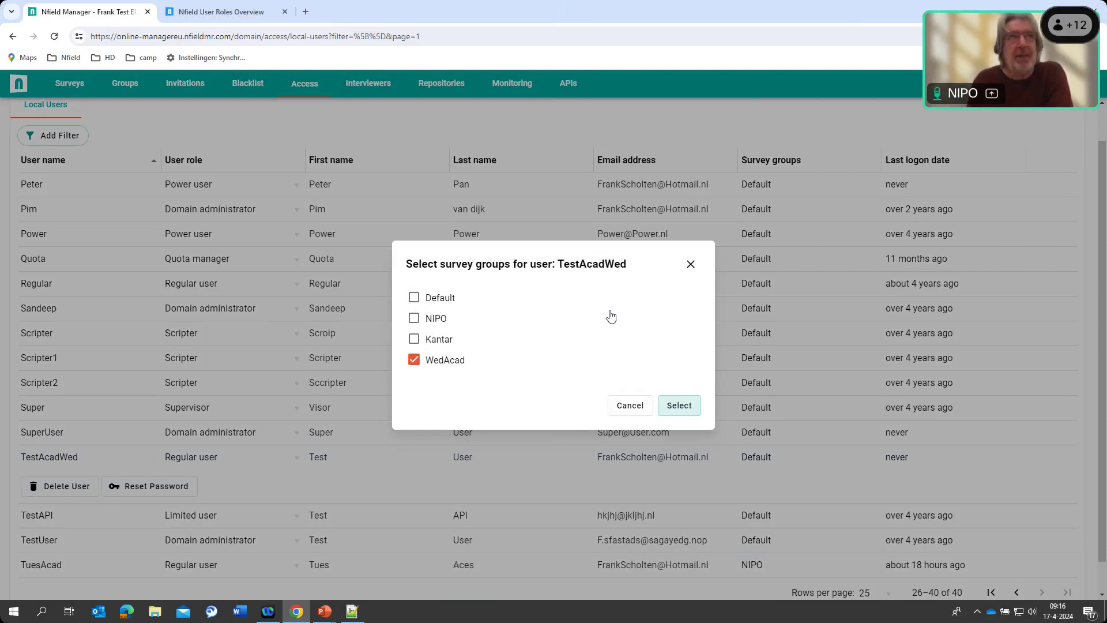
{"action": "left_click", "coordinate": [415, 318]}
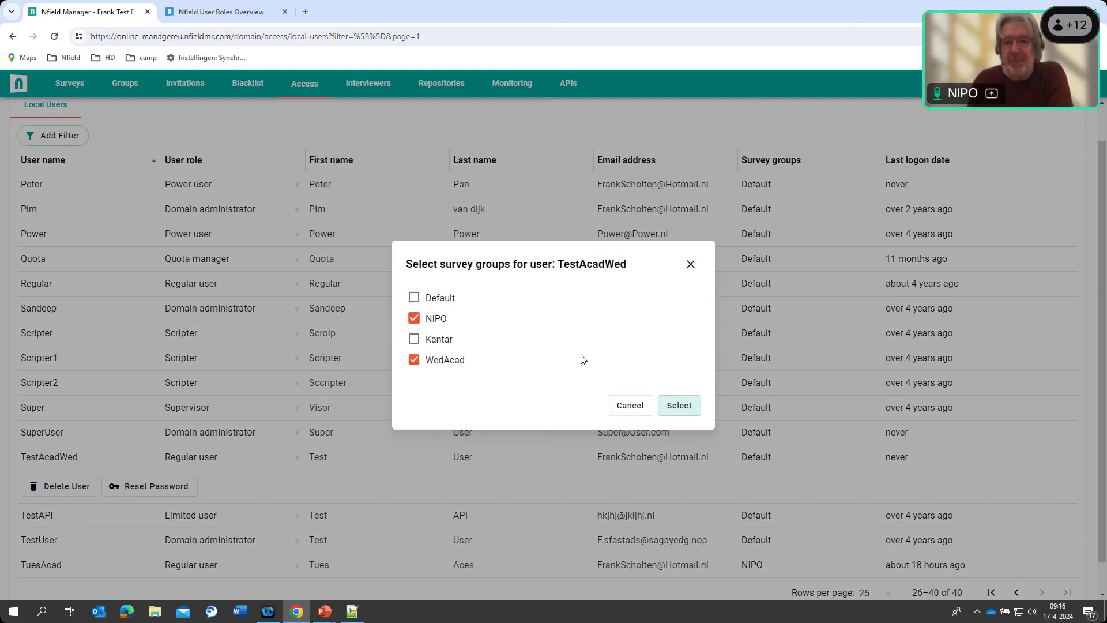
{"action": "left_click", "coordinate": [679, 414]}
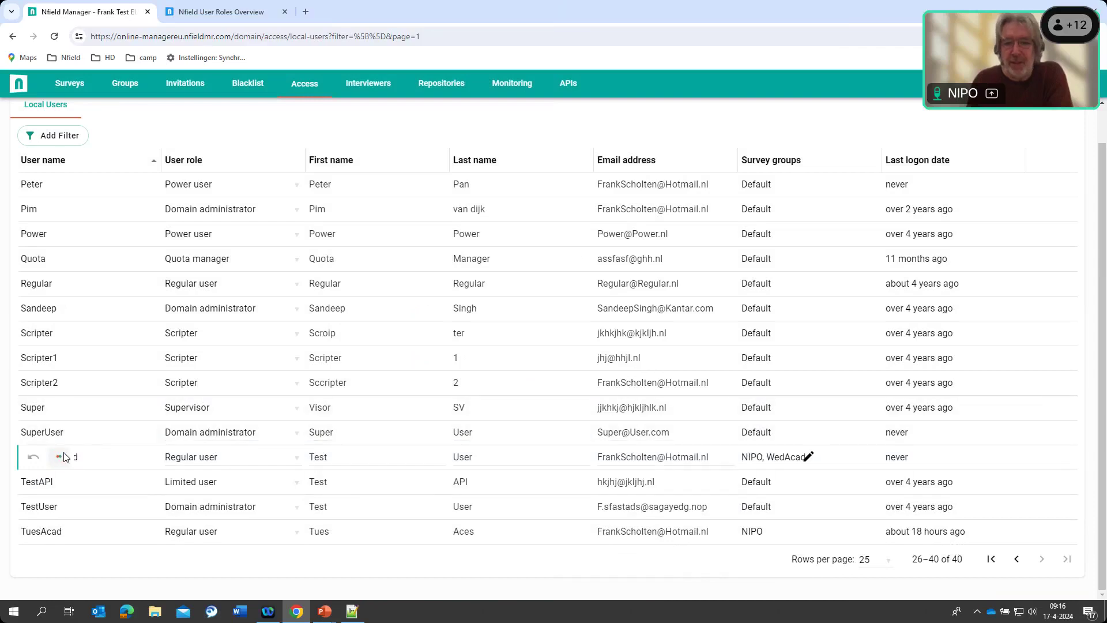
{"action": "left_click", "coordinate": [62, 455]}
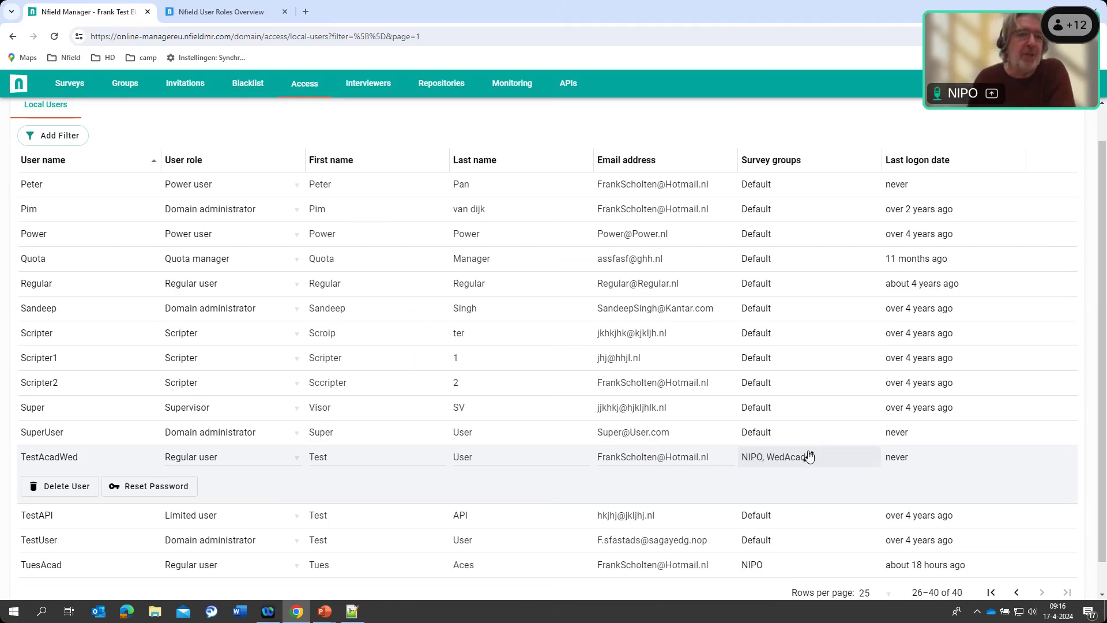
In PickCityThroughAPI's Setup, change the survey group from Default to WedAcad and save
{"action": "left_click", "coordinate": [69, 83]}
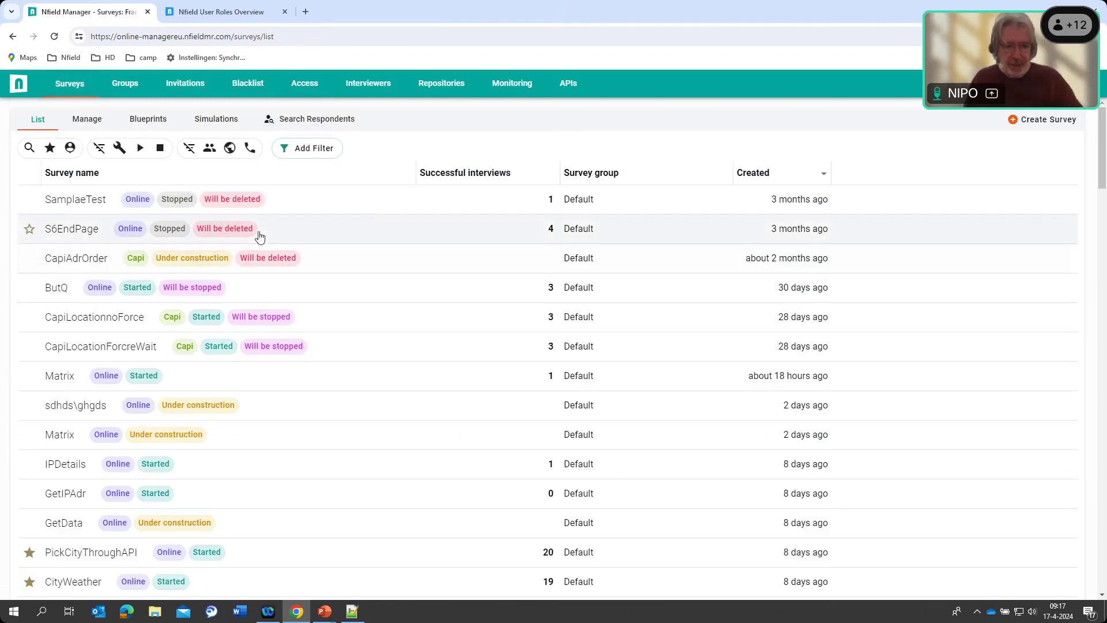
{"action": "scroll", "coordinate": [272, 217], "scroll_direction": "down", "scroll_amount": 3}
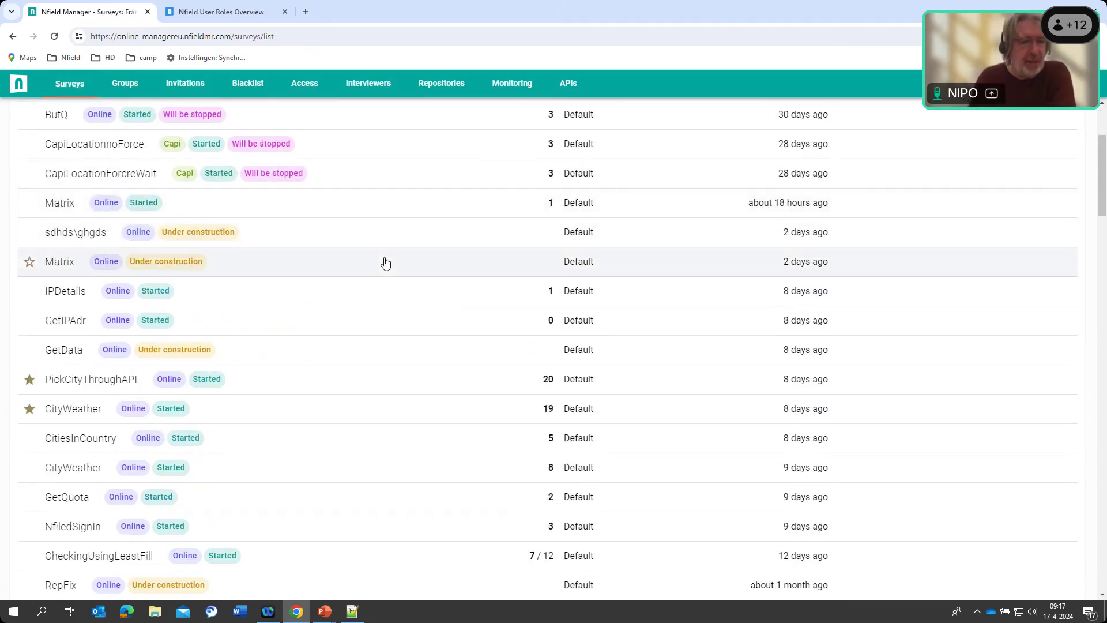
{"action": "scroll", "coordinate": [445, 272], "scroll_direction": "down", "scroll_amount": 1}
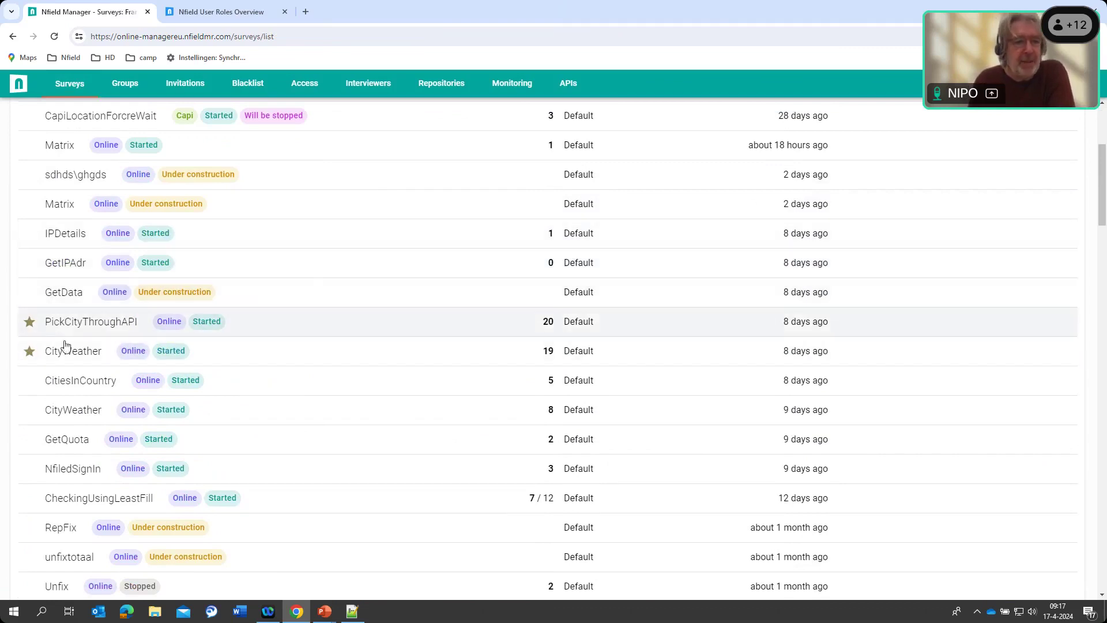
{"action": "left_click", "coordinate": [82, 325]}
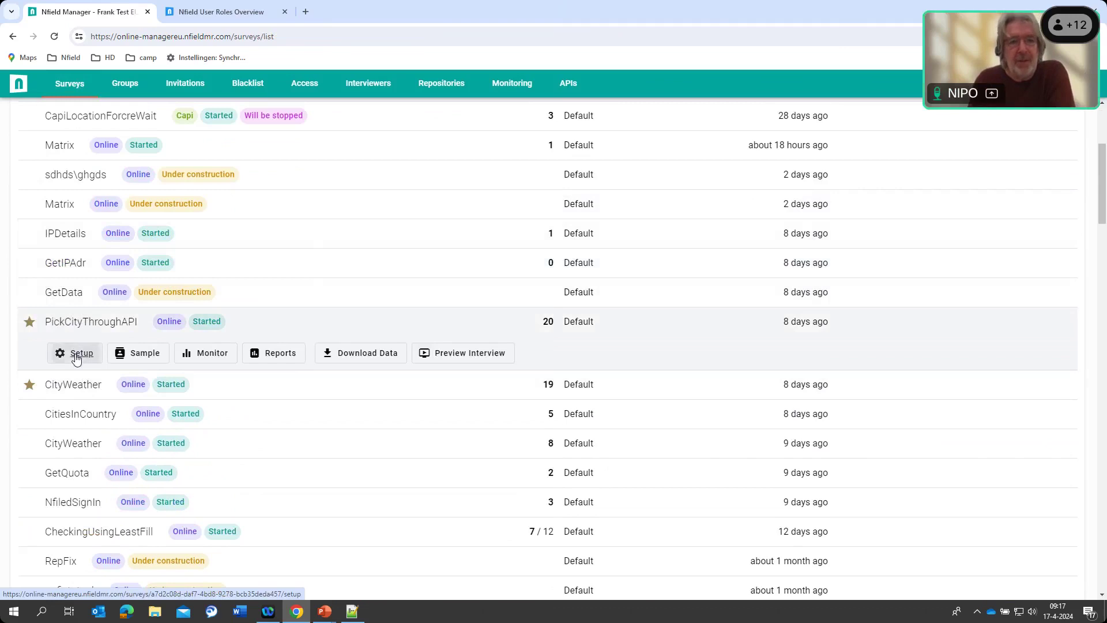
{"action": "left_click", "coordinate": [76, 354]}
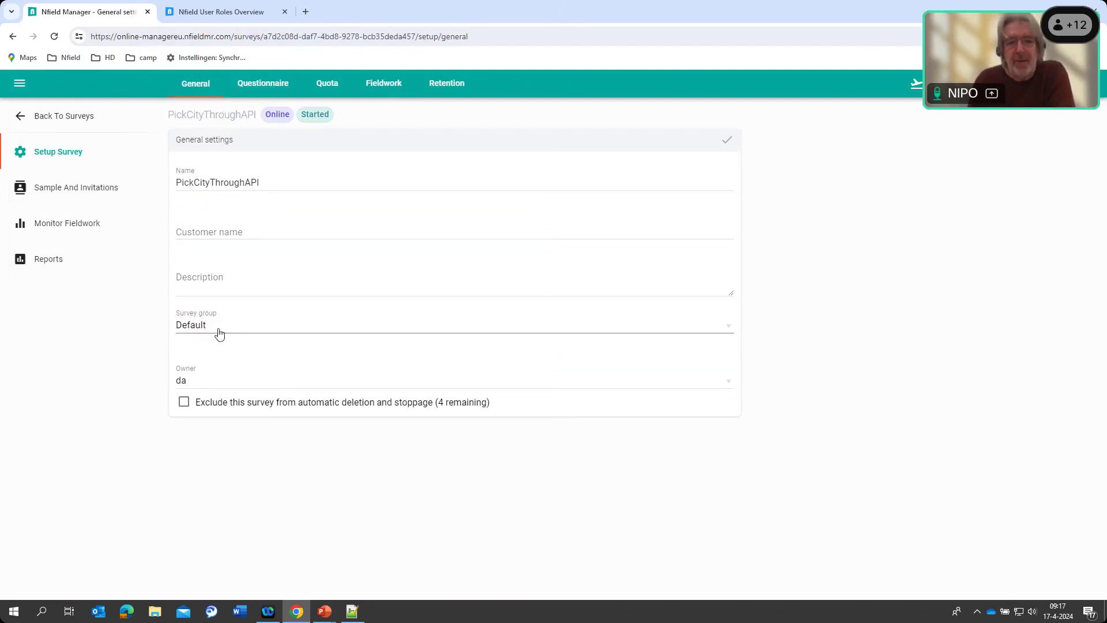
{"action": "left_click", "coordinate": [728, 332]}
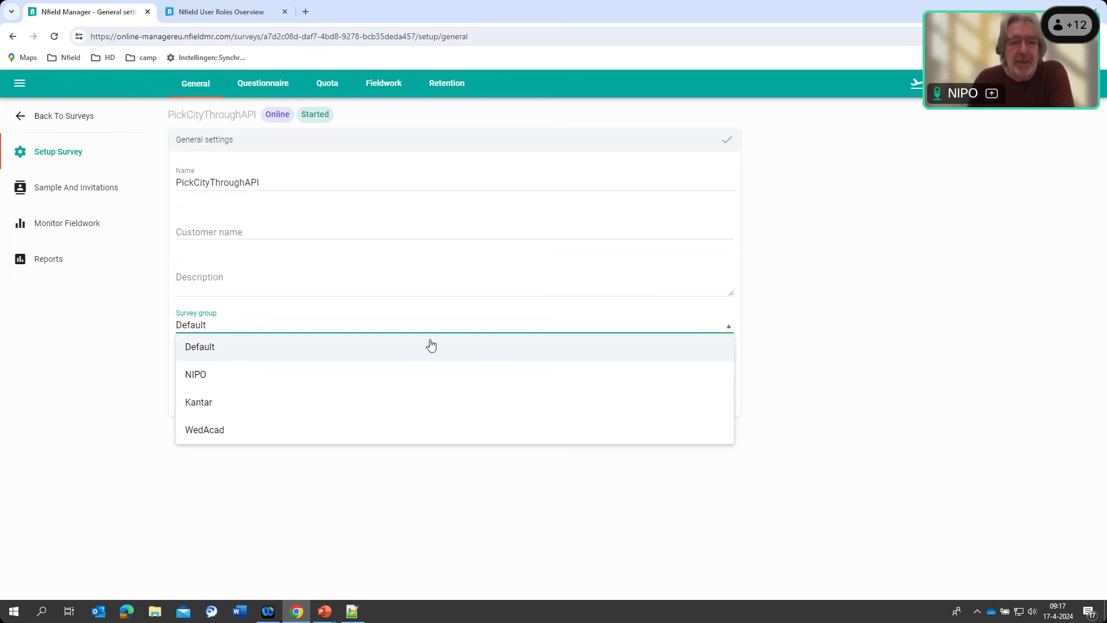
{"action": "left_click", "coordinate": [206, 432]}
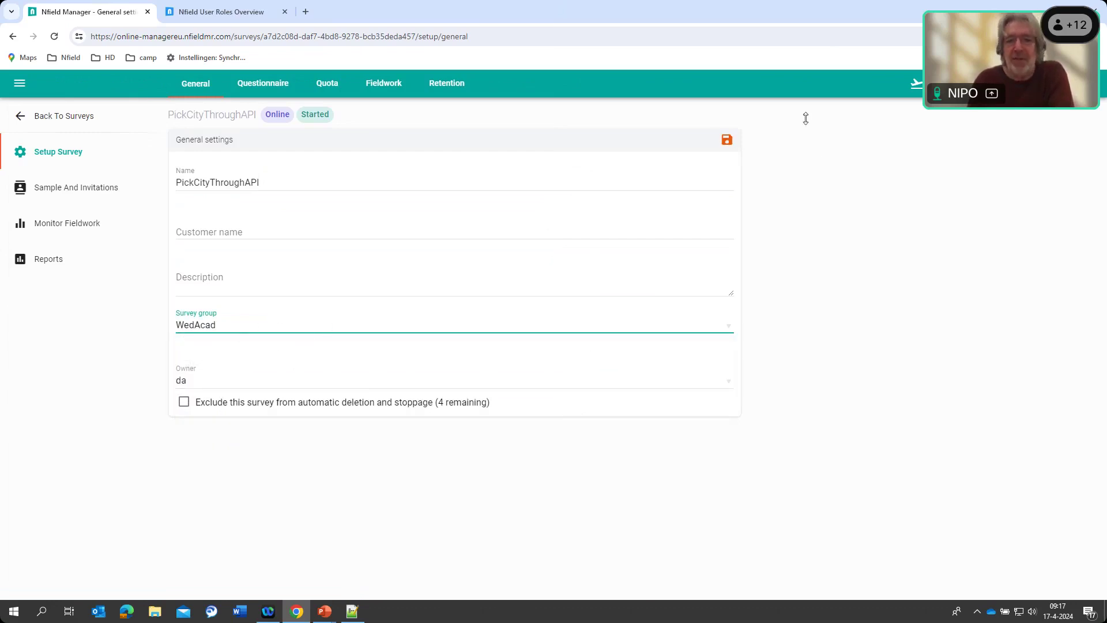
{"action": "left_click", "coordinate": [727, 140]}
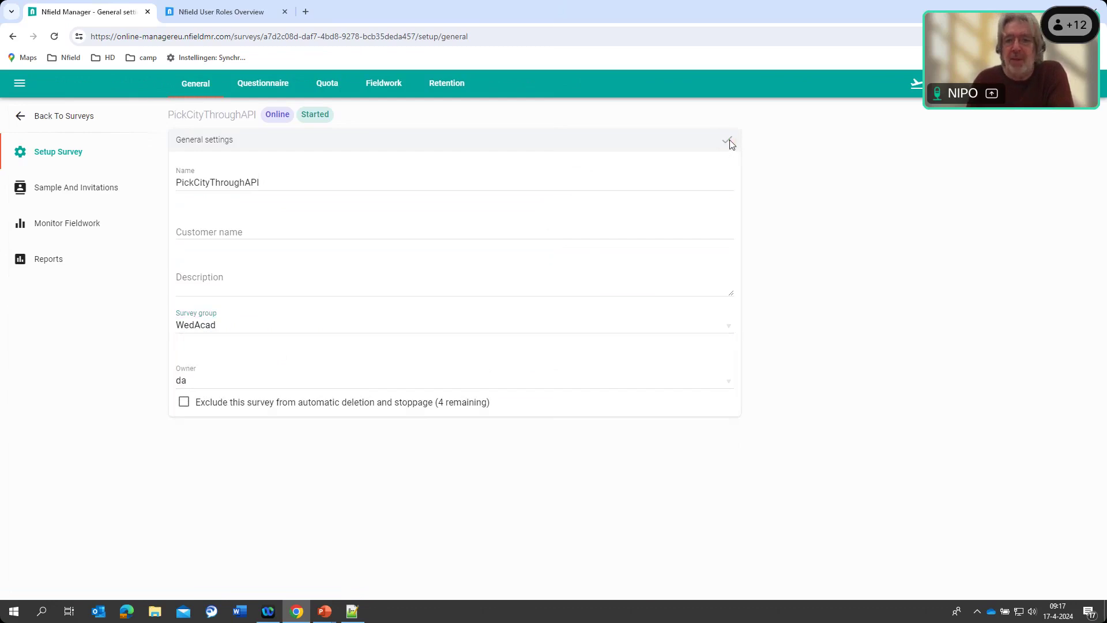
Back in Surveys, set CityWeather's survey group to WedAcad in its Setup and save
{"action": "left_click", "coordinate": [51, 117]}
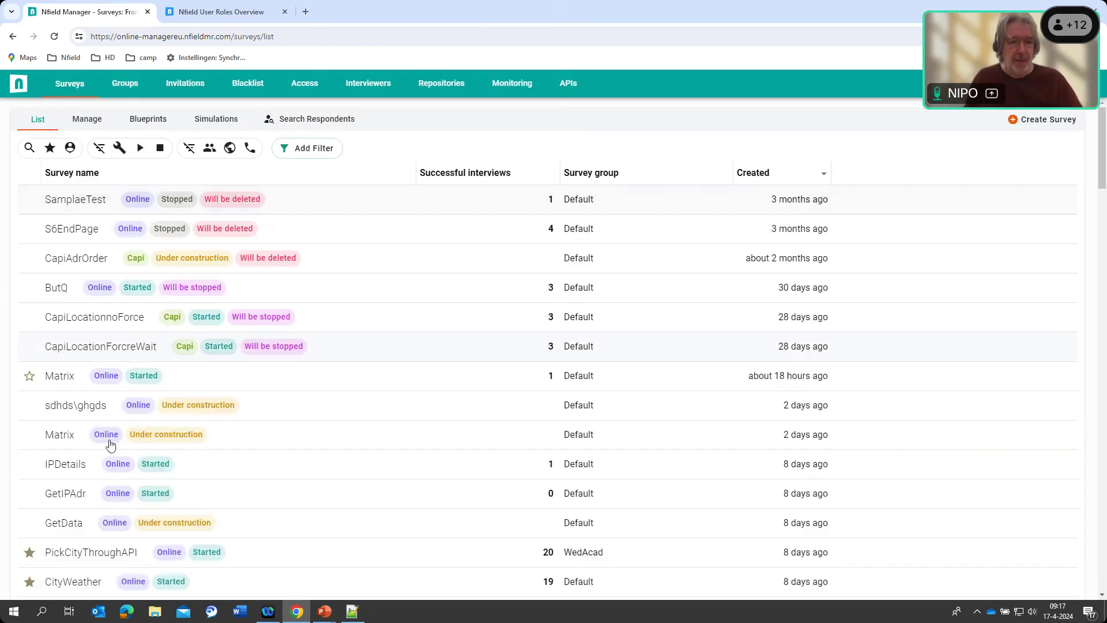
{"action": "scroll", "coordinate": [54, 438], "scroll_direction": "down", "scroll_amount": 4}
{"action": "left_click", "coordinate": [64, 350]}
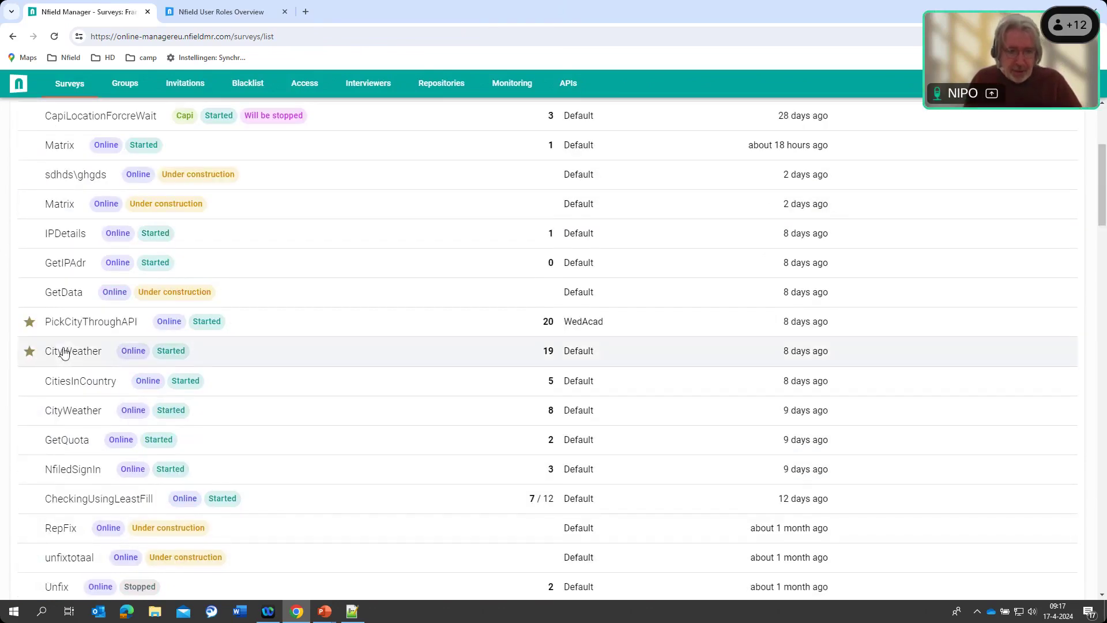
{"action": "left_click", "coordinate": [81, 382]}
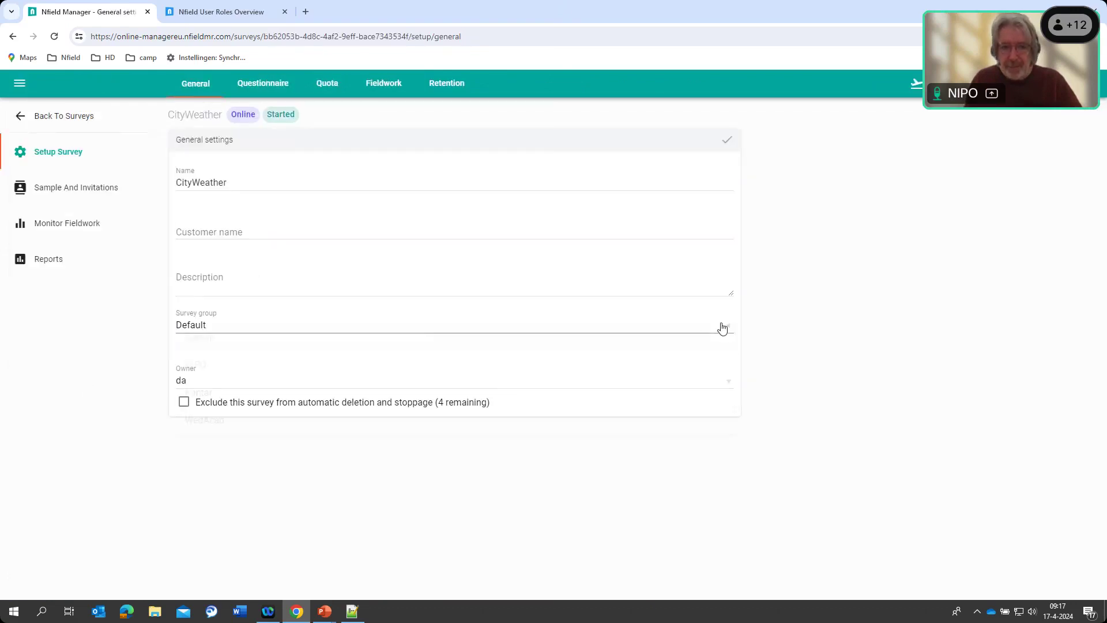
{"action": "left_click", "coordinate": [724, 324]}
{"action": "left_click", "coordinate": [207, 432]}
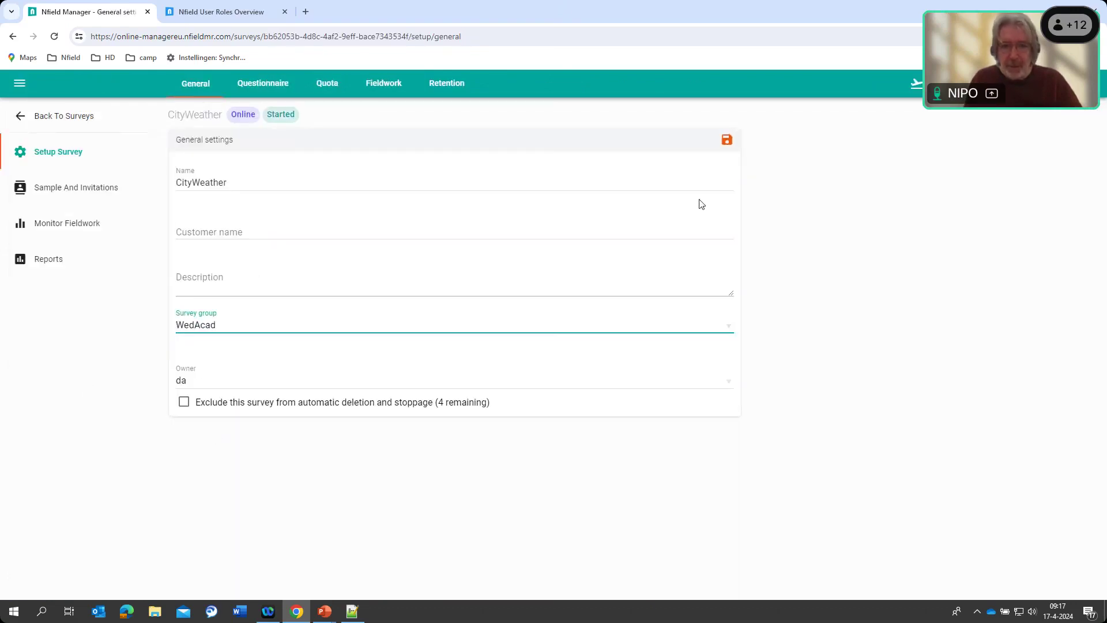
{"action": "left_click", "coordinate": [727, 141]}
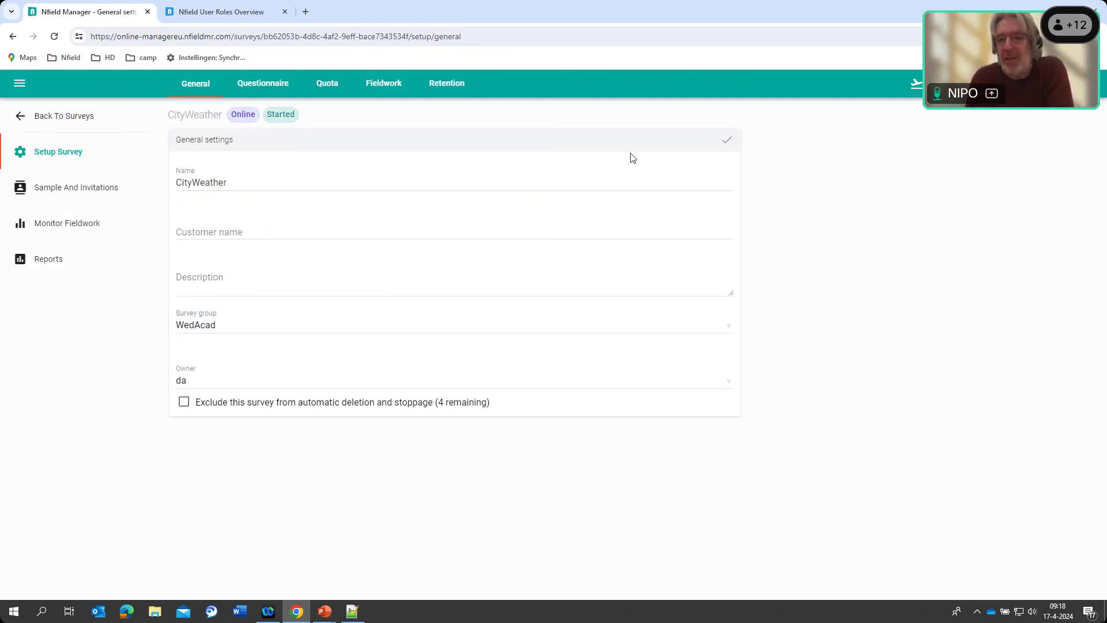
Sign out and sign back in as TestAcadWed using the copied password
{"action": "left_click", "coordinate": [1086, 83]}
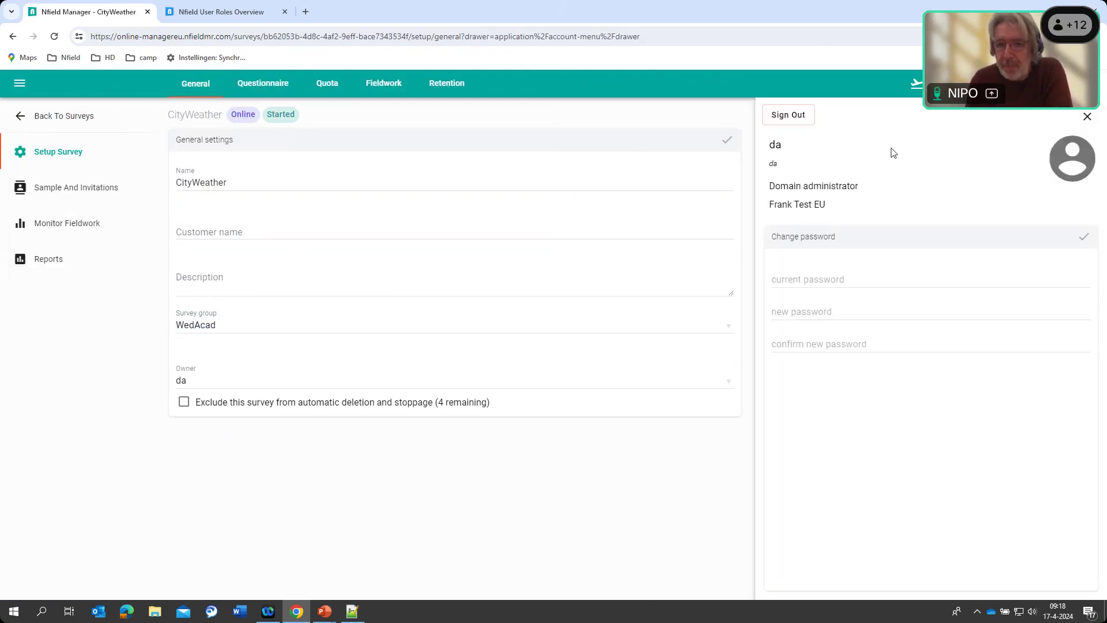
{"action": "left_click", "coordinate": [787, 114]}
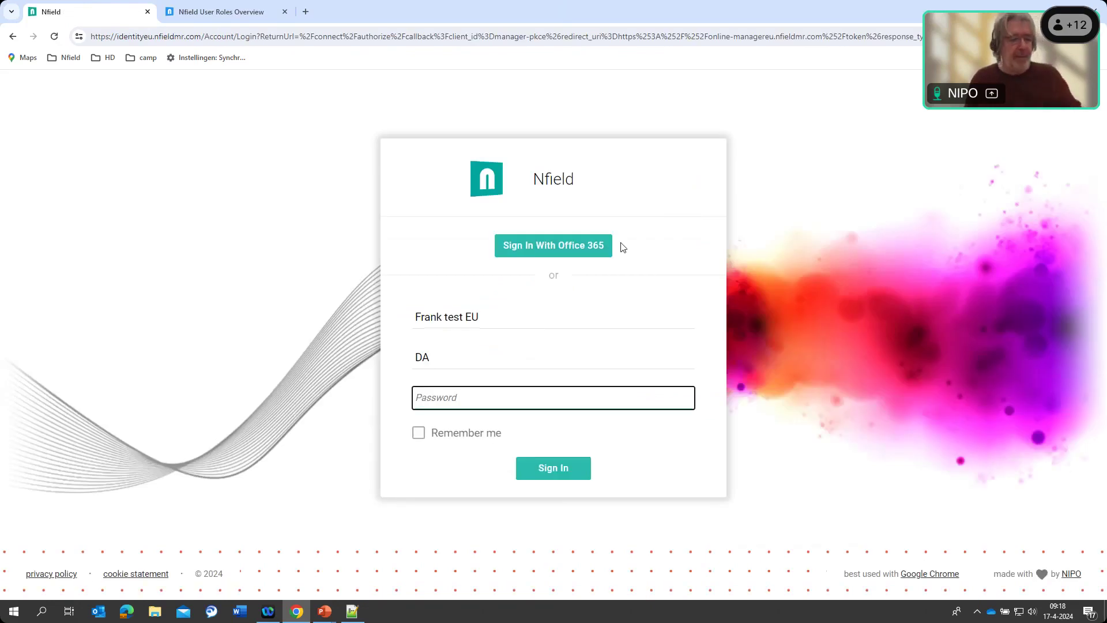
{"action": "double_click", "coordinate": [495, 319]}
{"action": "key", "text": "shift+Right"}
{"action": "key", "text": "Tab"}
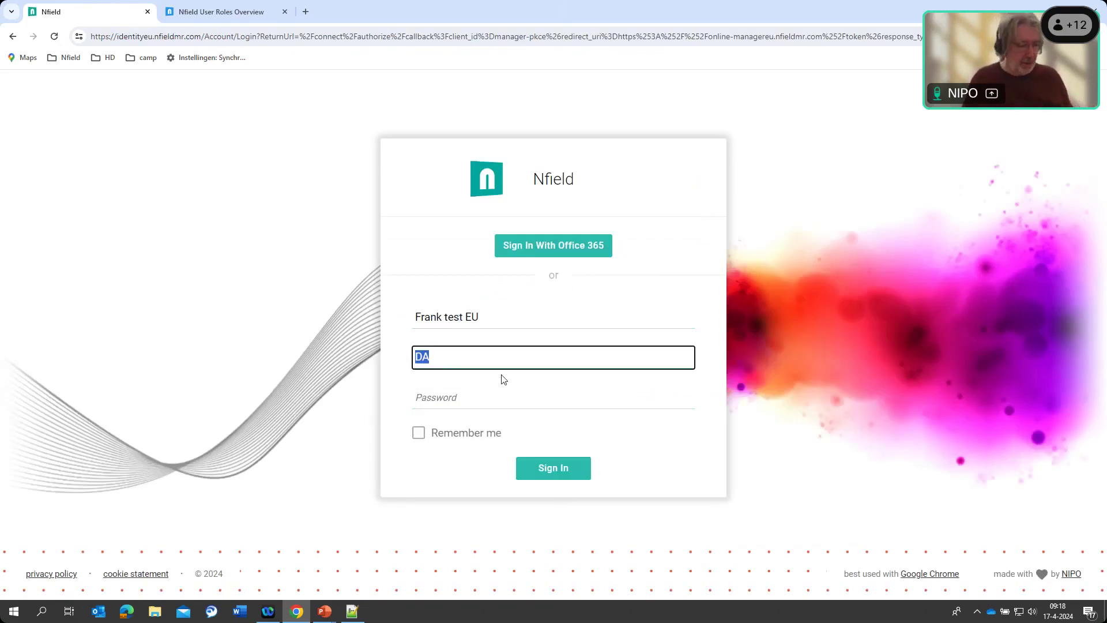
{"action": "type", "text": "Test"}
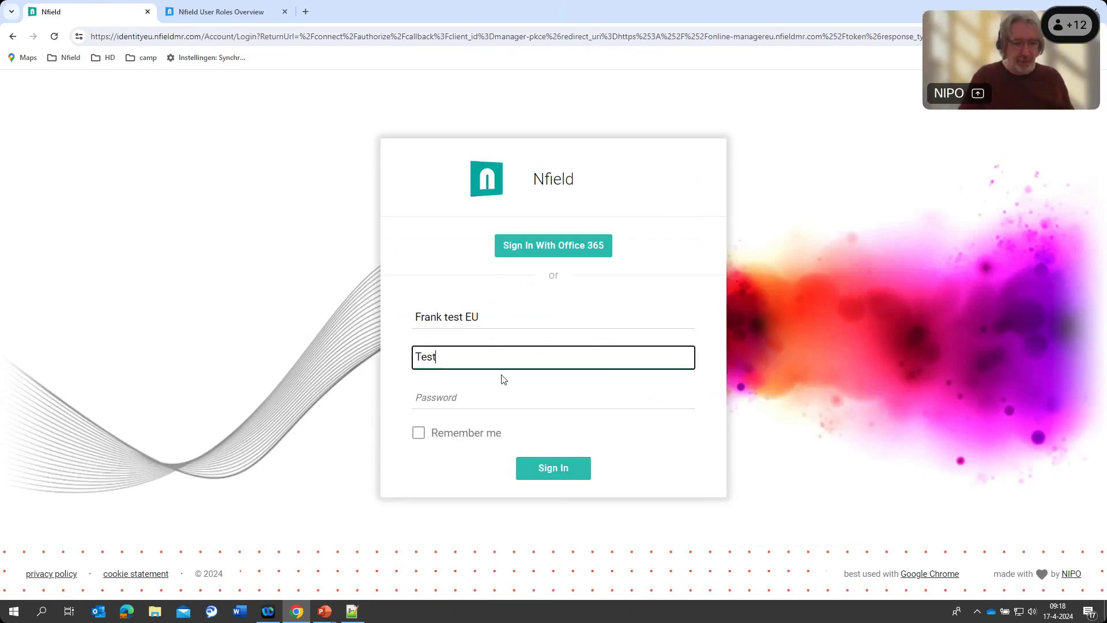
{"action": "type", "text": "AcadWexd"}
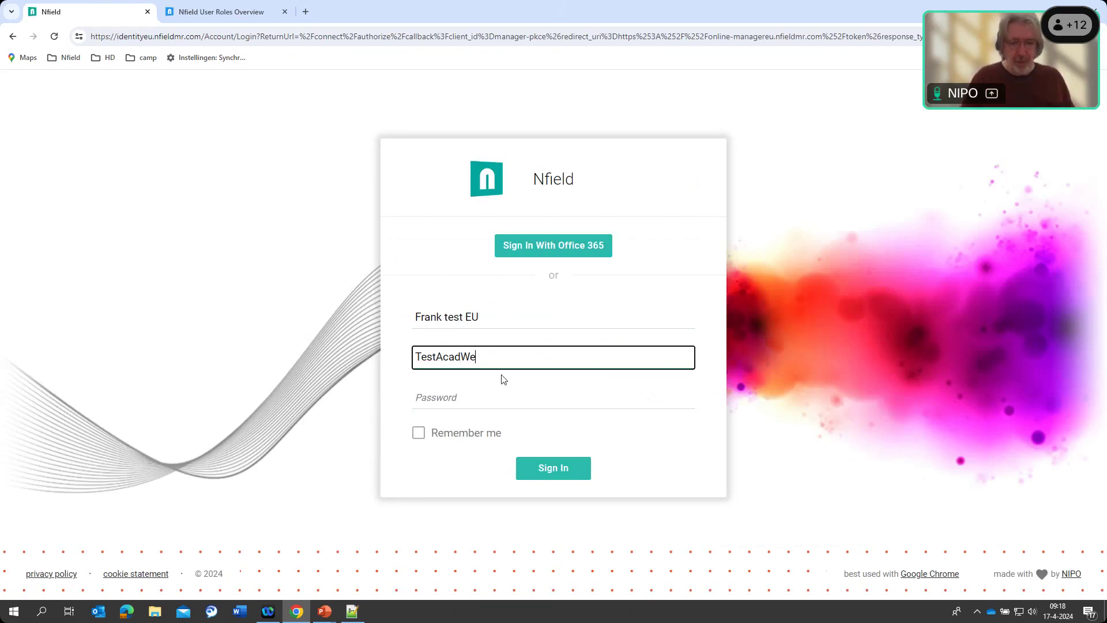
{"action": "key", "text": "BackSpace"}
{"action": "key", "text": "BackSpace"}
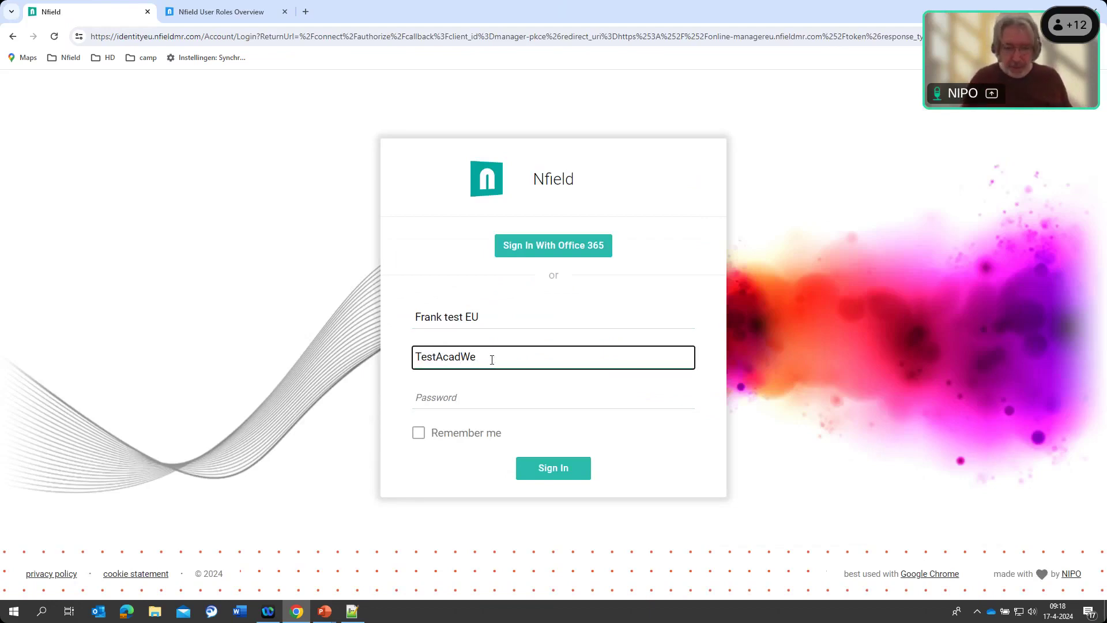
{"action": "type", "text": "d"}
{"action": "left_click", "coordinate": [459, 399]}
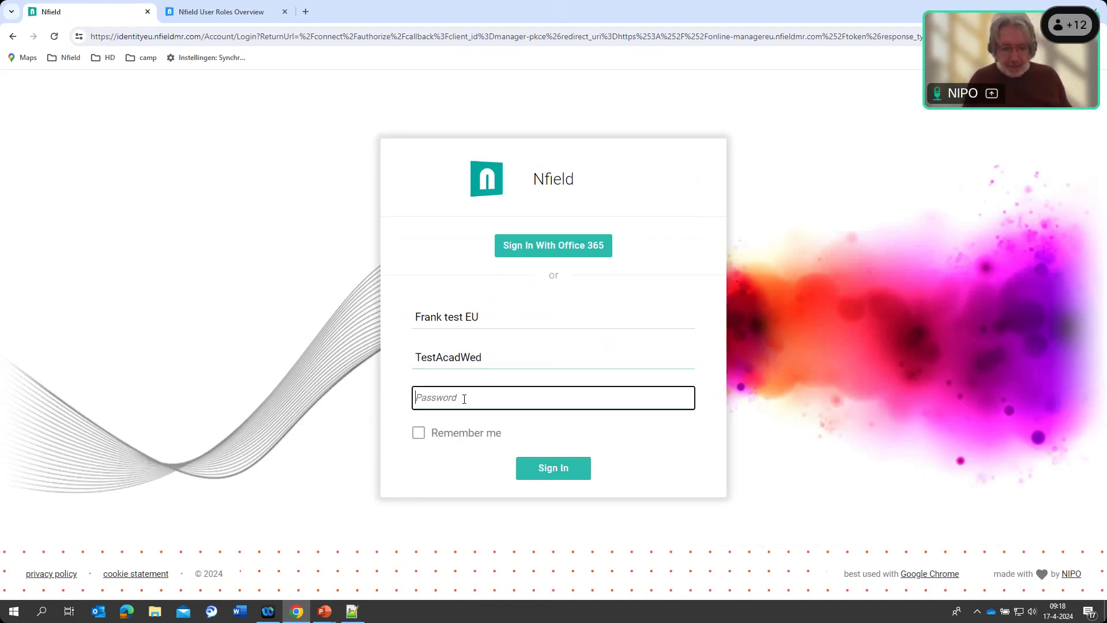
{"action": "key", "text": "ctrl+v"}
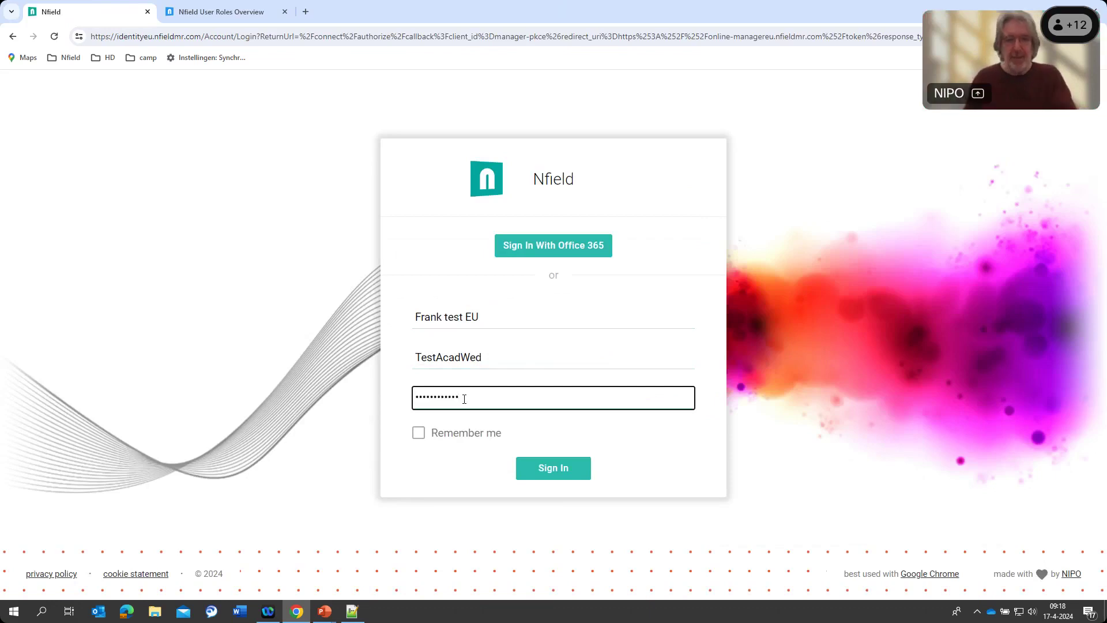
{"action": "left_click", "coordinate": [554, 468]}
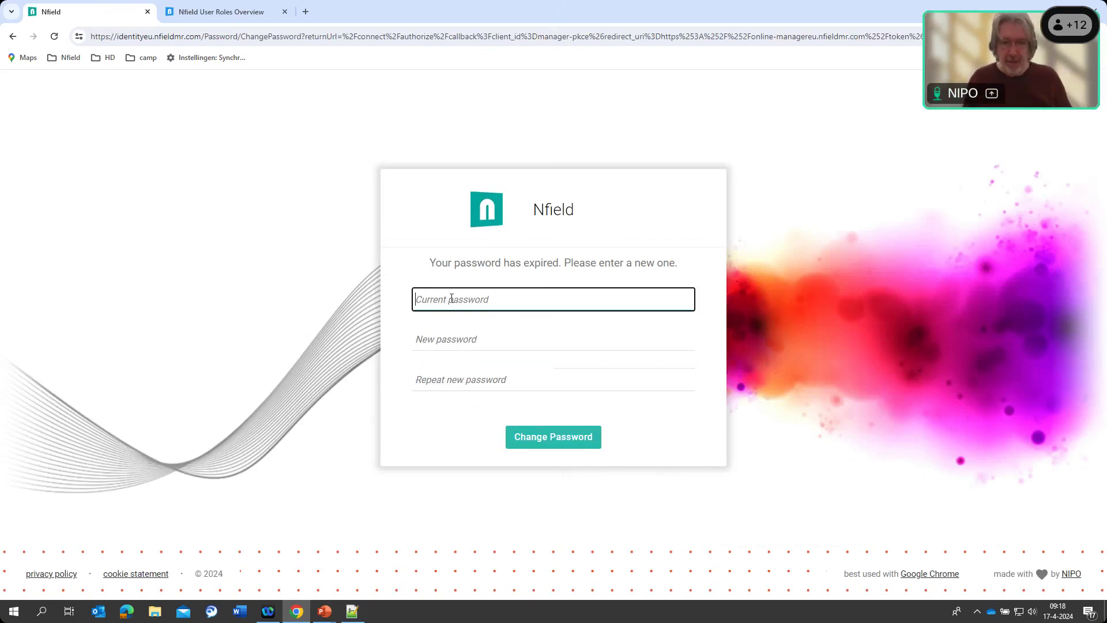
Paste the current password, then copy the new password line from the Notepad++ notes file
{"action": "key", "text": "ctrl+v"}
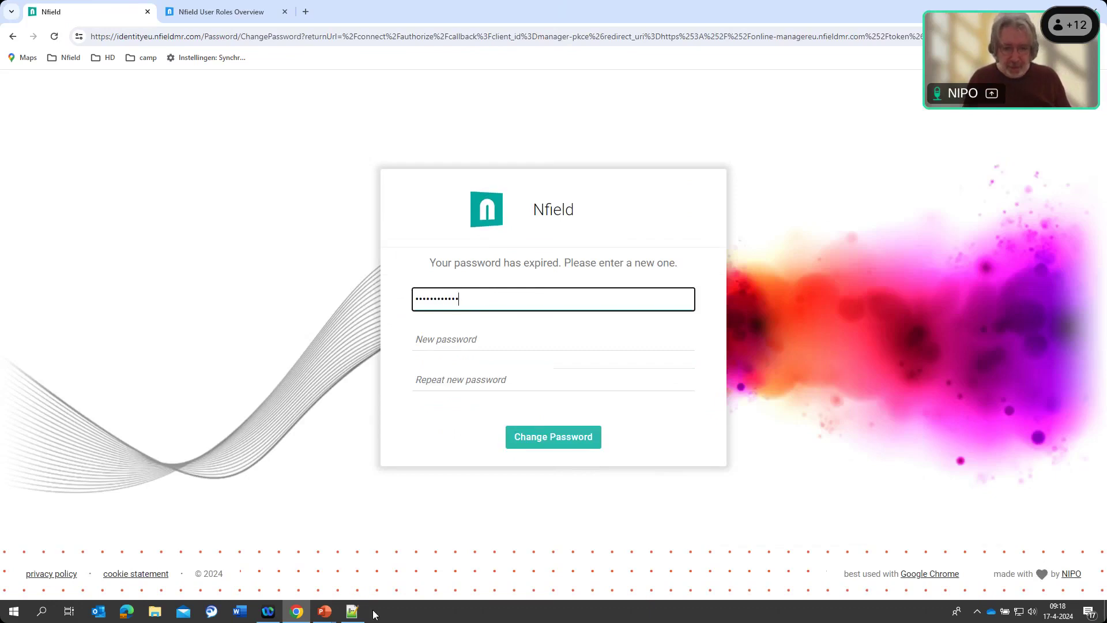
{"action": "left_click", "coordinate": [353, 612]}
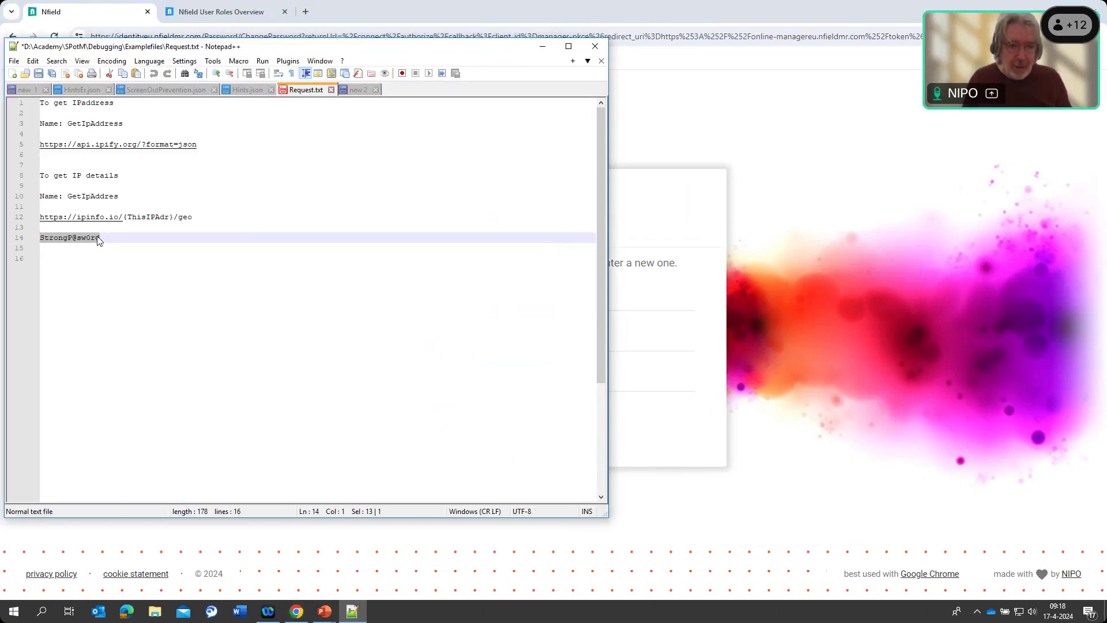
{"action": "left_click", "coordinate": [103, 236]}
{"action": "left_click_drag", "start_coordinate": [102, 237], "coordinate": [81, 238]}
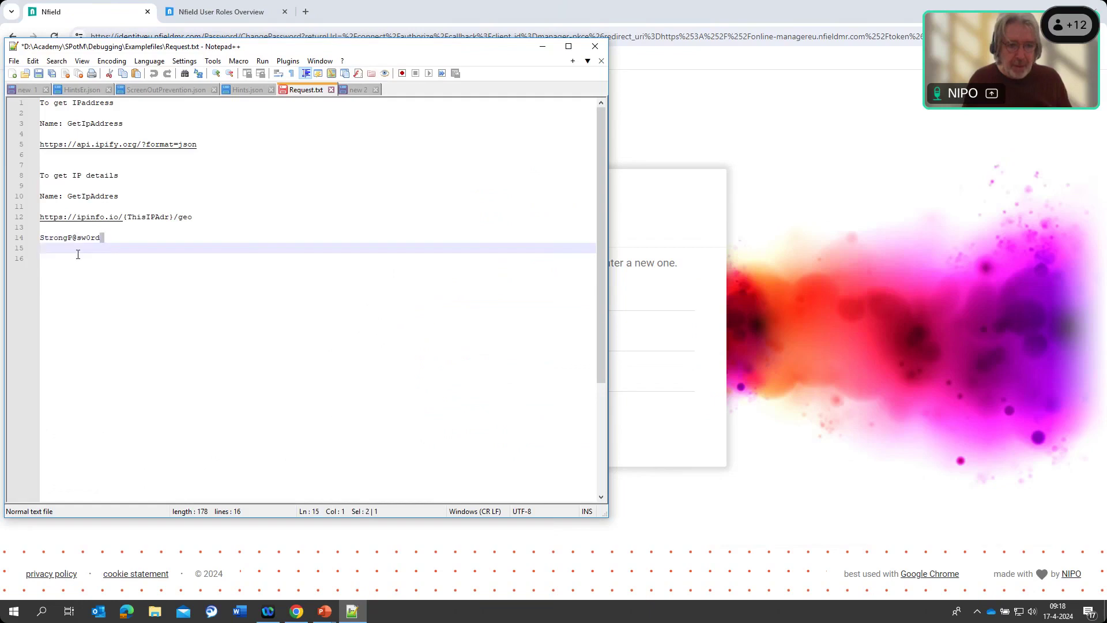
{"action": "left_click", "coordinate": [92, 275]}
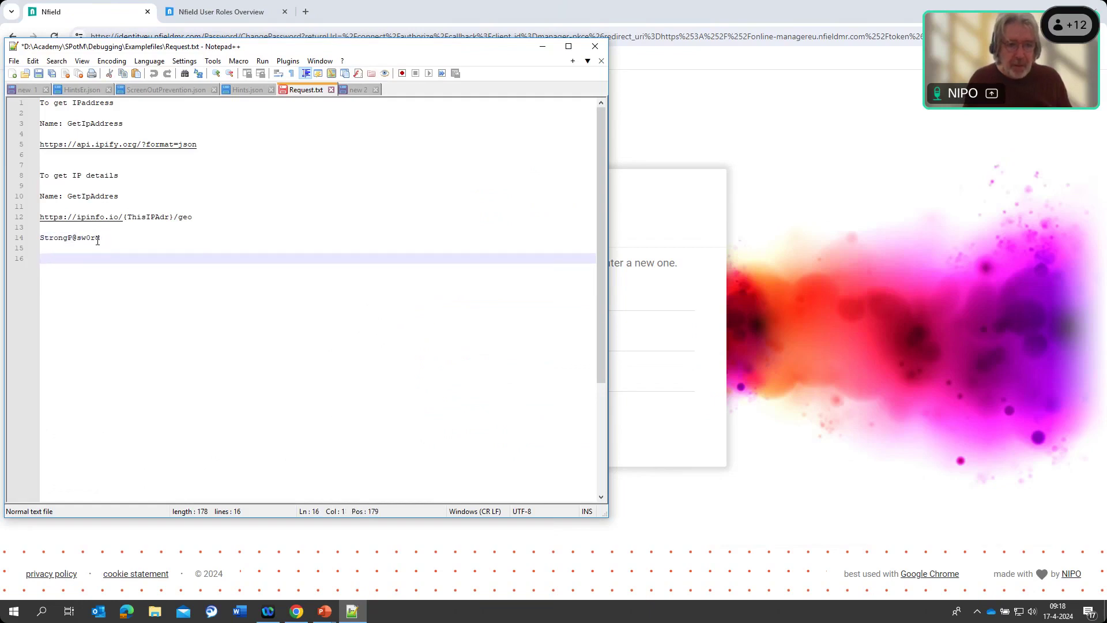
{"action": "left_click_drag", "start_coordinate": [101, 237], "coordinate": [38, 239]}
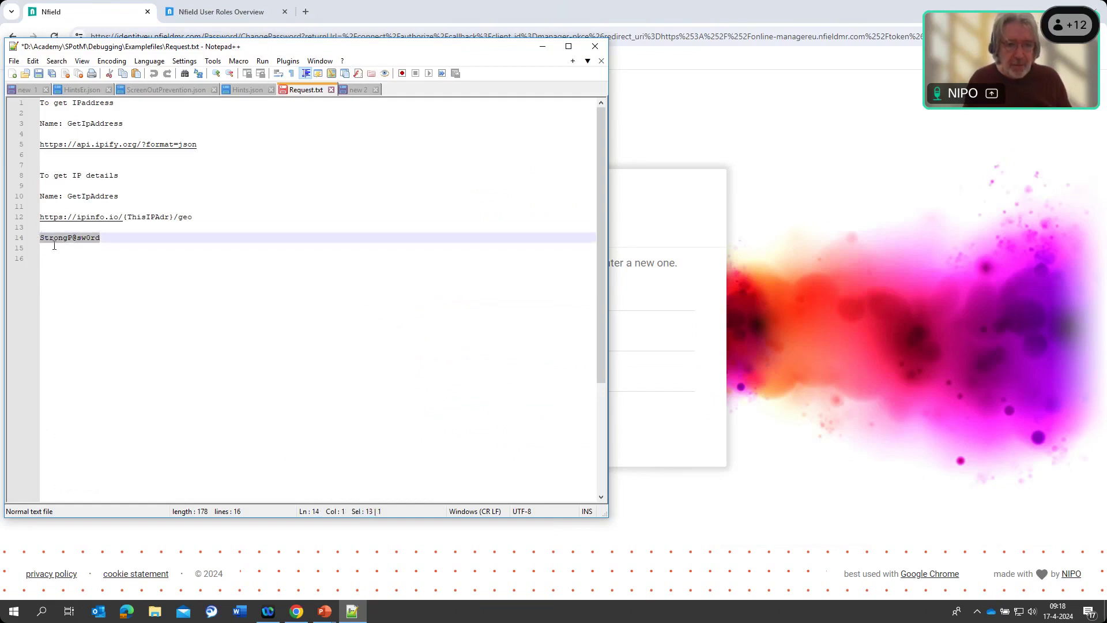
Paste the new password into both New and Repeat fields and submit the password change
{"action": "left_click", "coordinate": [542, 54]}
{"action": "key", "text": "ctrl+v"}
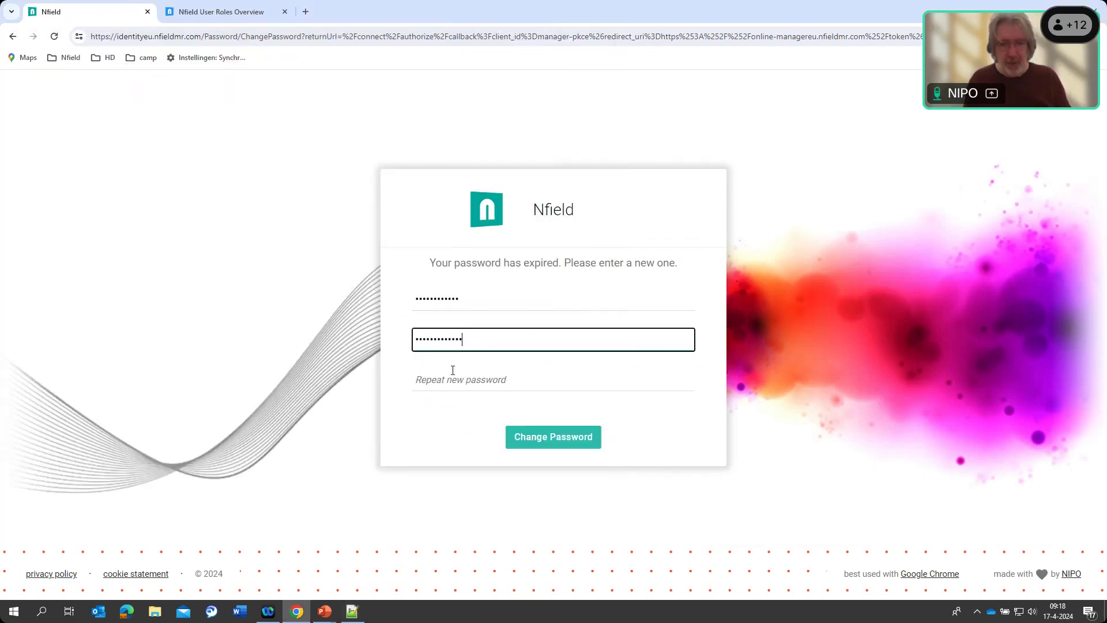
{"action": "left_click", "coordinate": [451, 378]}
{"action": "key", "text": "ctrl+v"}
{"action": "left_click", "coordinate": [569, 437]}
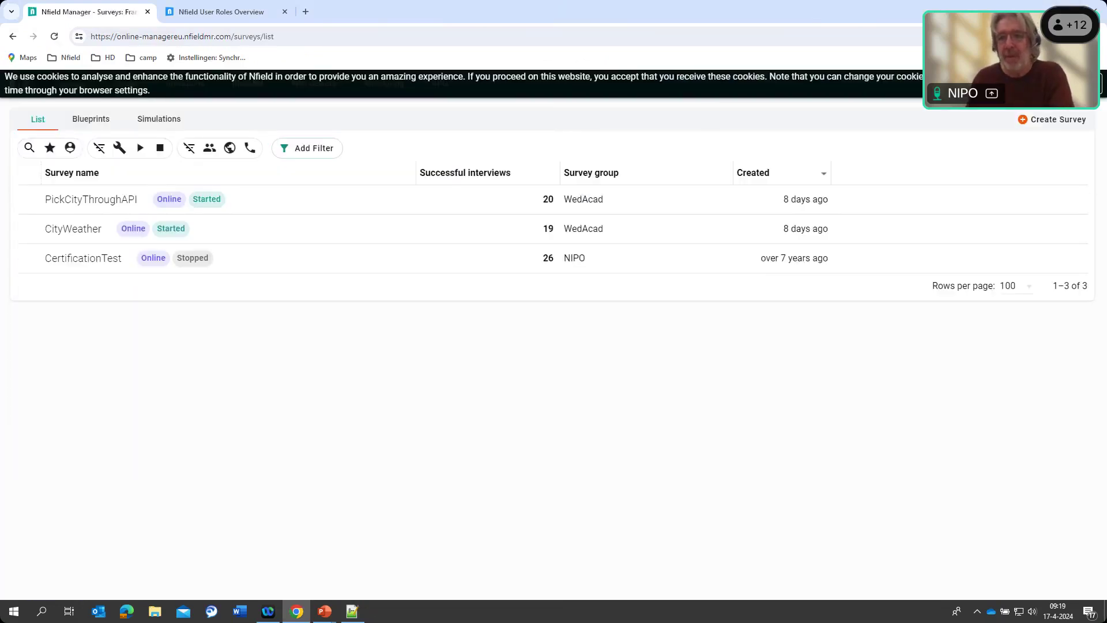
{"action": "left_click", "coordinate": [1072, 83]}
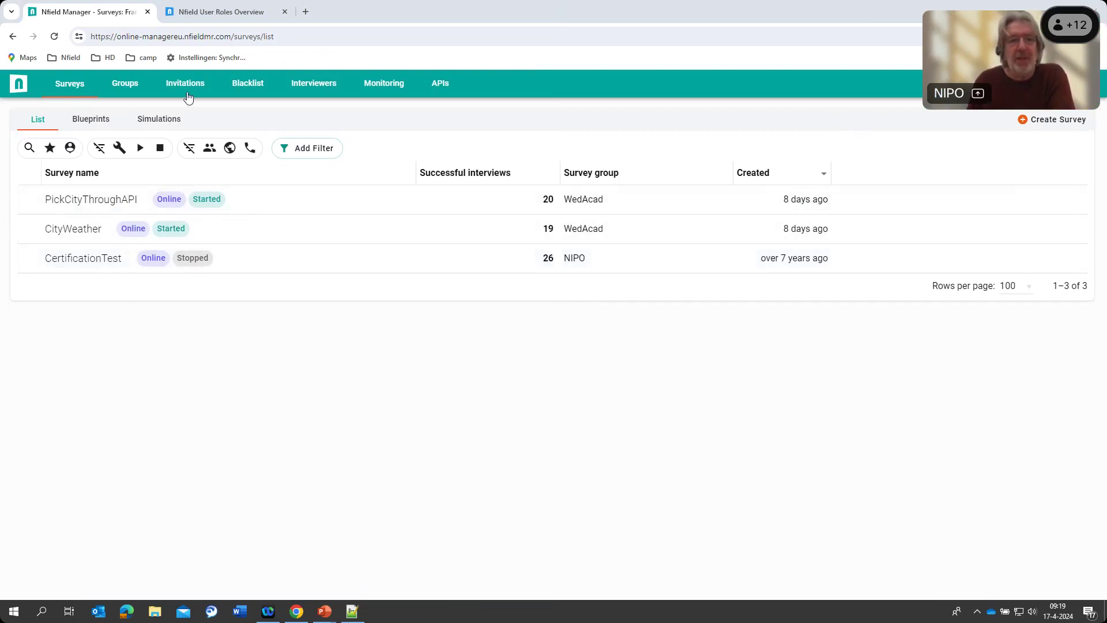
{"action": "left_click", "coordinate": [1046, 122]}
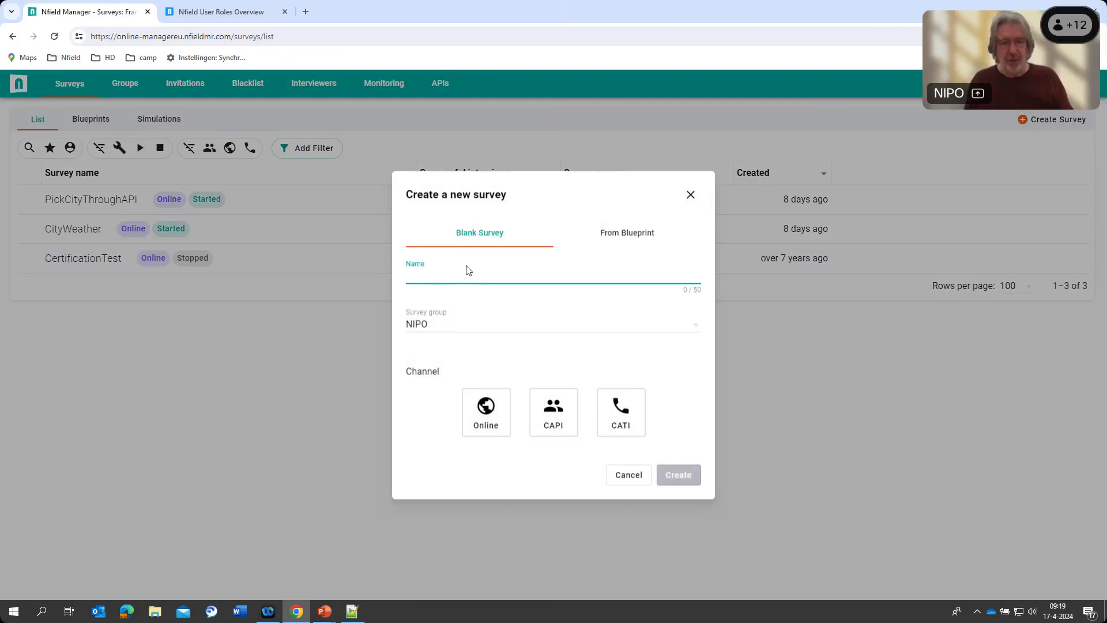
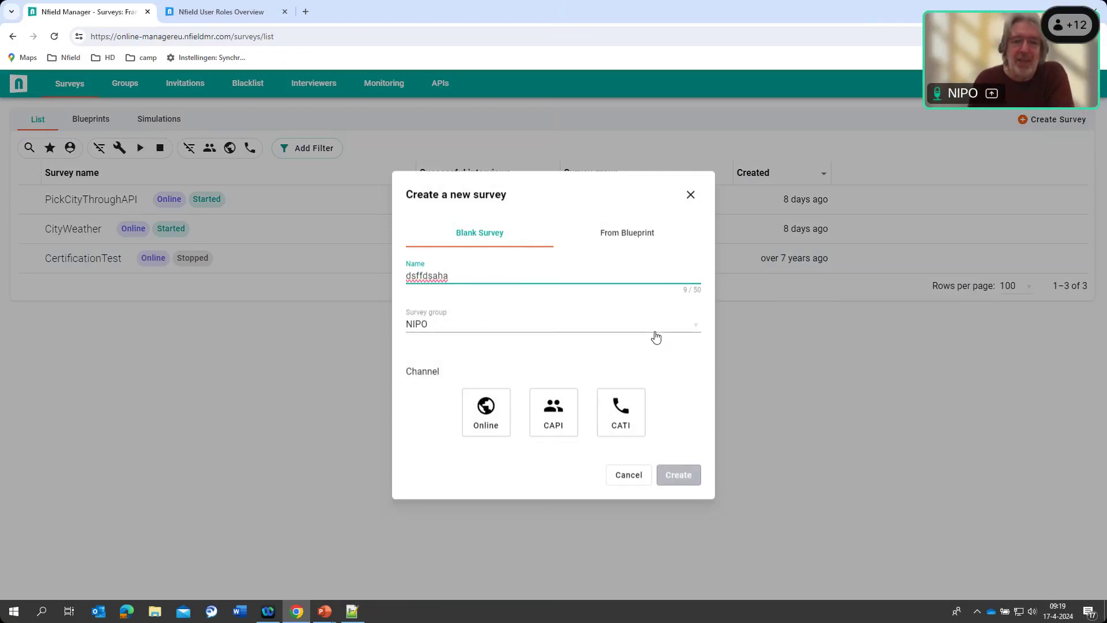
{"action": "left_click", "coordinate": [694, 326]}
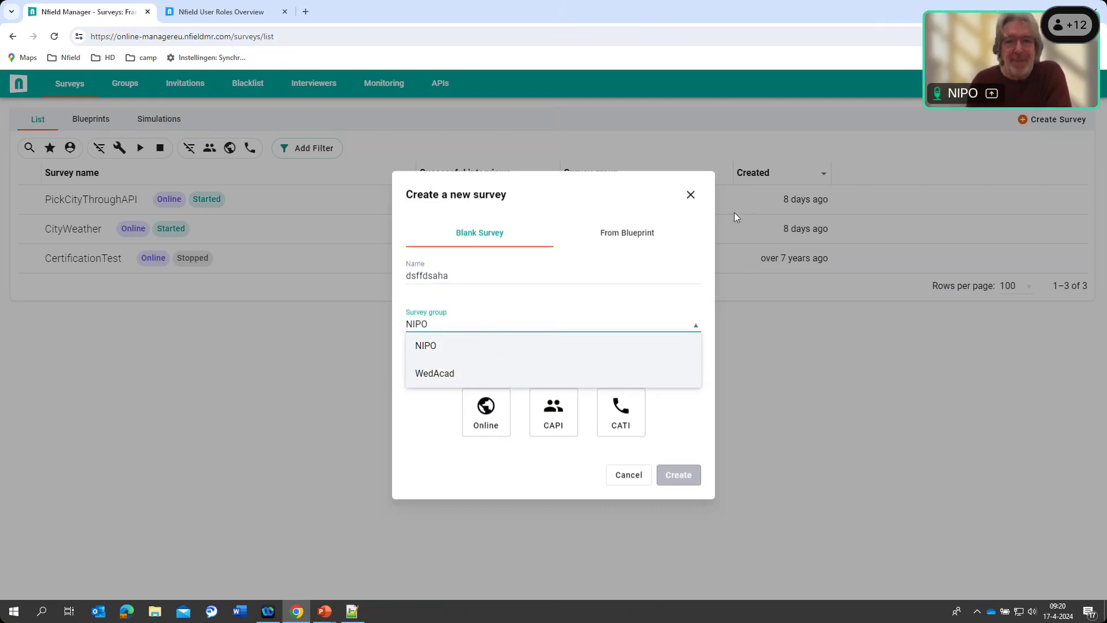
{"action": "left_click", "coordinate": [688, 197]}
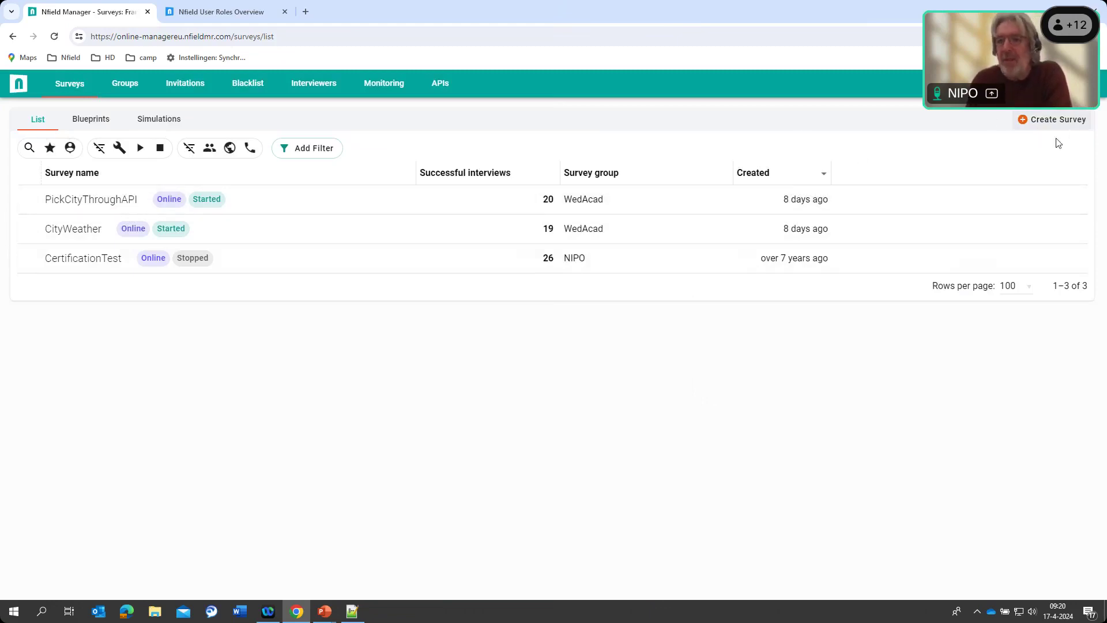
Sign out from the account panel and log back in with another user's username and password
{"action": "left_click", "coordinate": [1084, 83]}
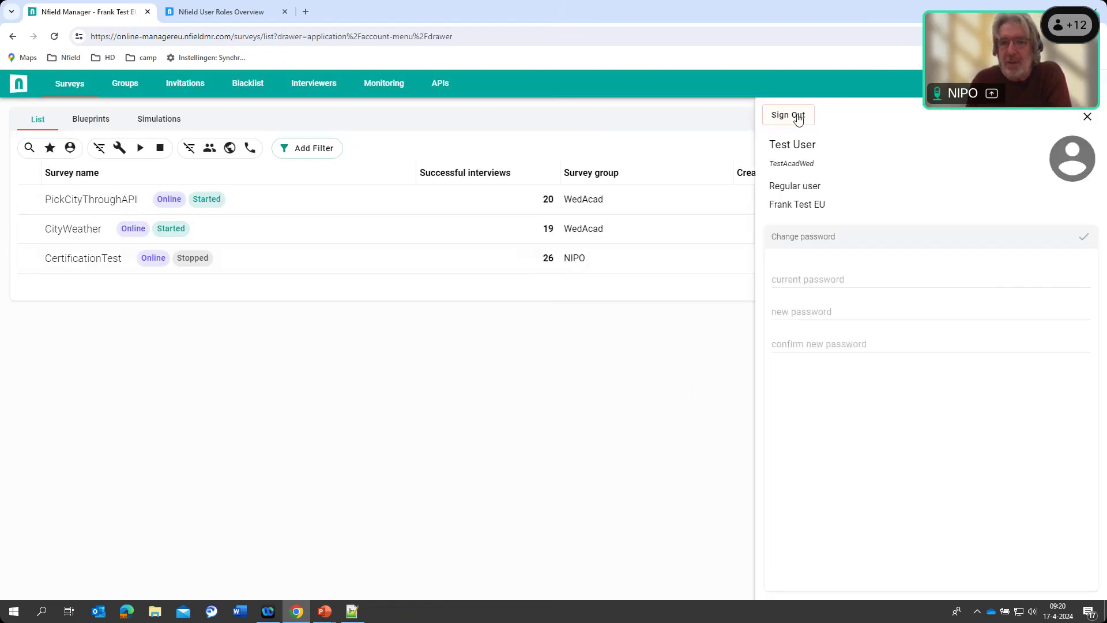
{"action": "left_click", "coordinate": [798, 117]}
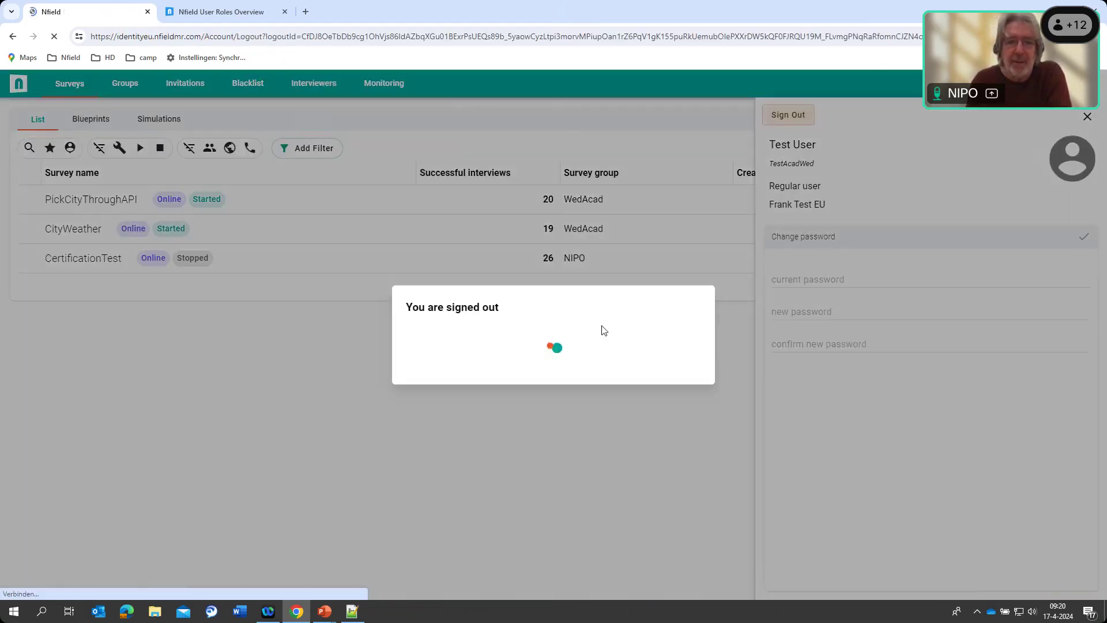
{"action": "key", "text": "shift+Tab"}
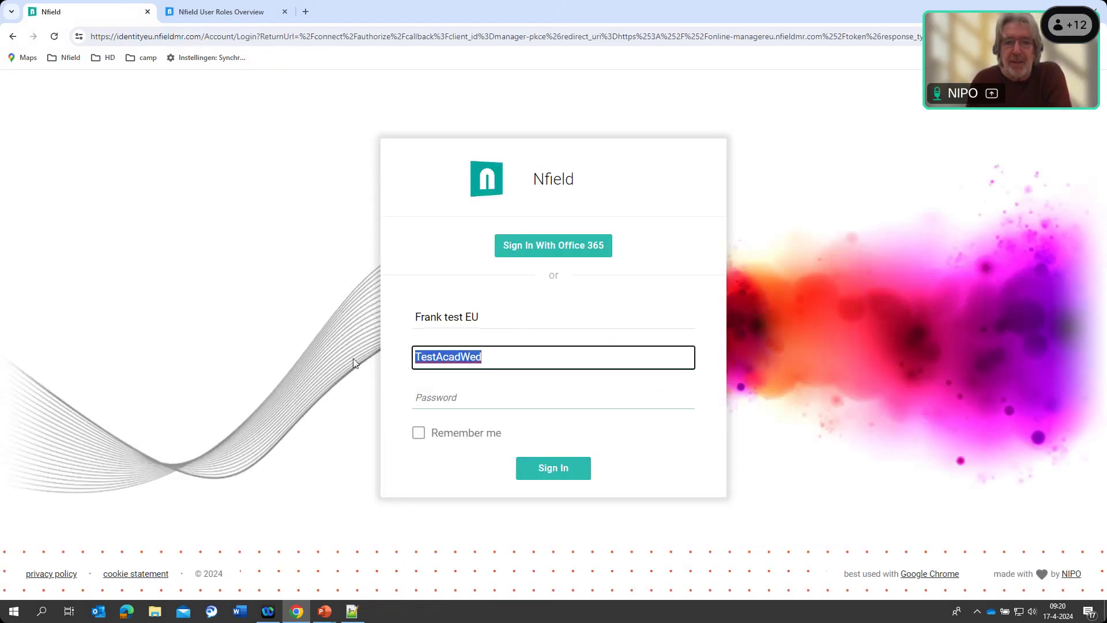
{"action": "type", "text": "DA"}
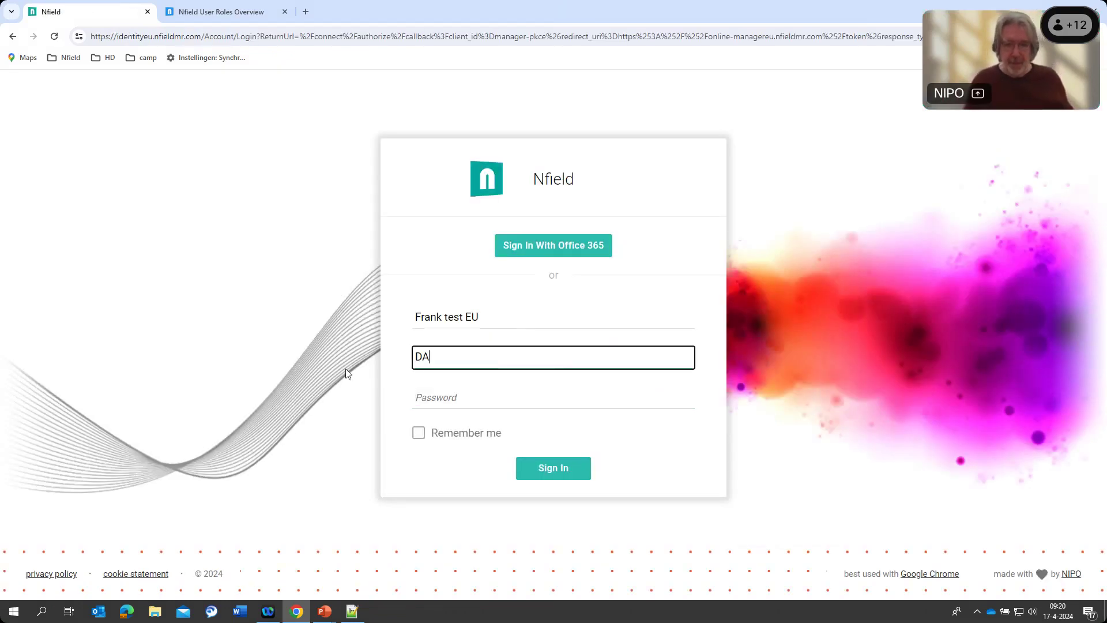
{"action": "left_click", "coordinate": [460, 401]}
{"action": "key", "text": "BackSpace"}
{"action": "key", "text": "BackSpace"}
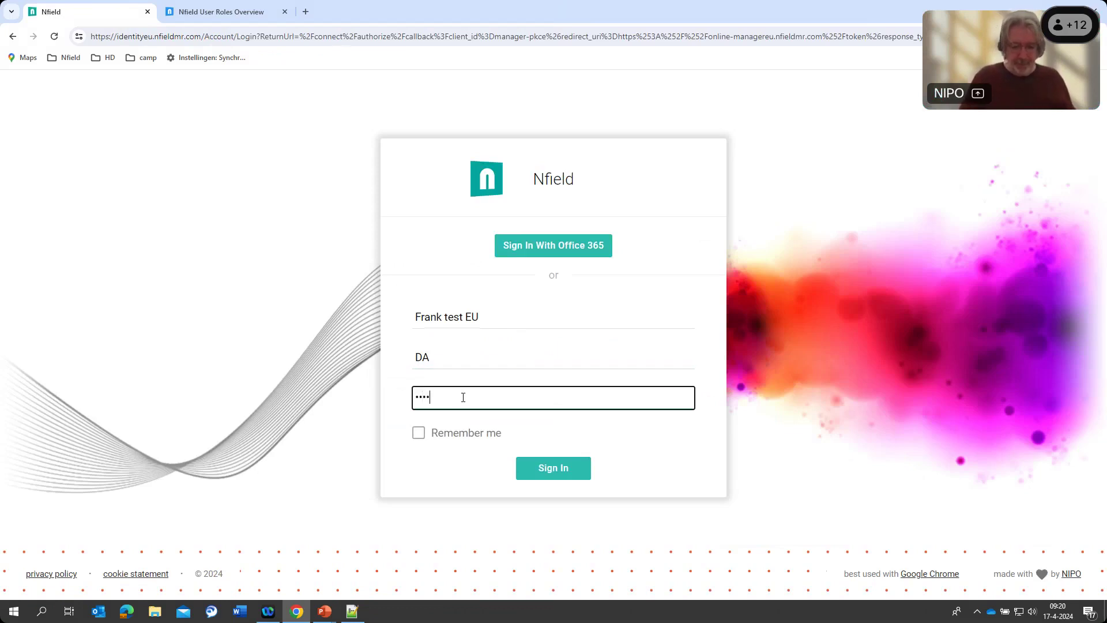
{"action": "key", "text": "Return"}
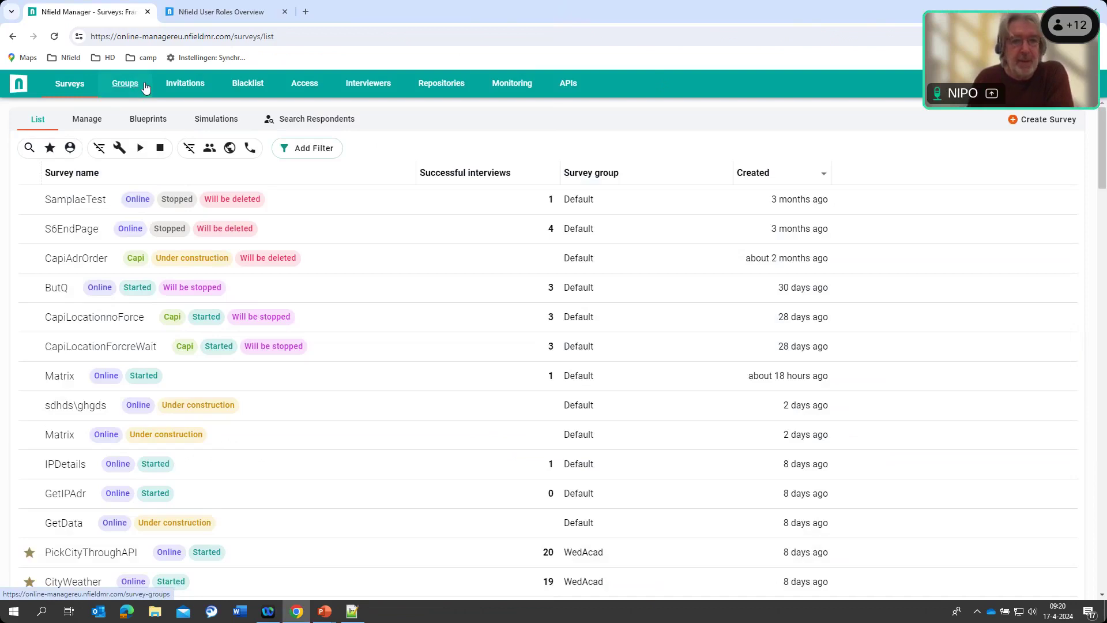
{"action": "left_click", "coordinate": [114, 84]}
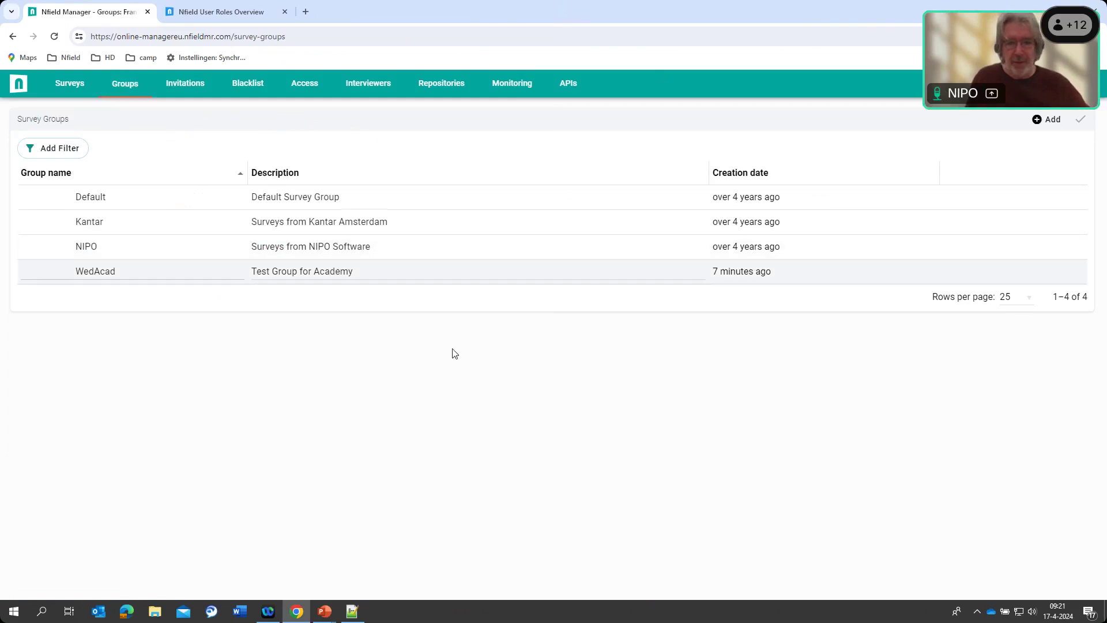
{"action": "left_click", "coordinate": [812, 279]}
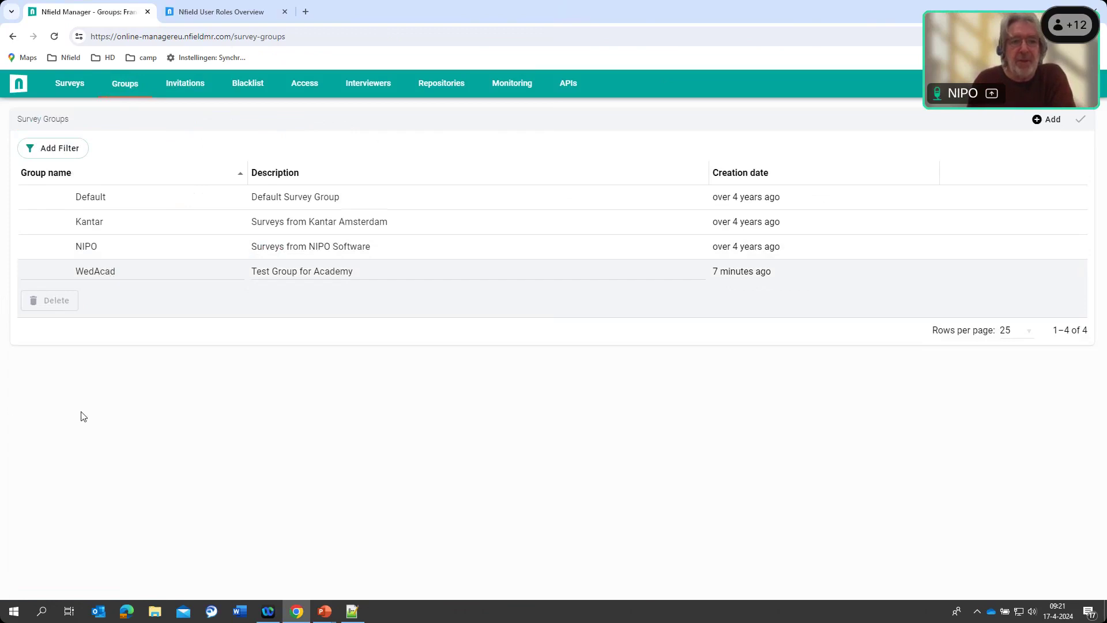
{"action": "left_click", "coordinate": [70, 79]}
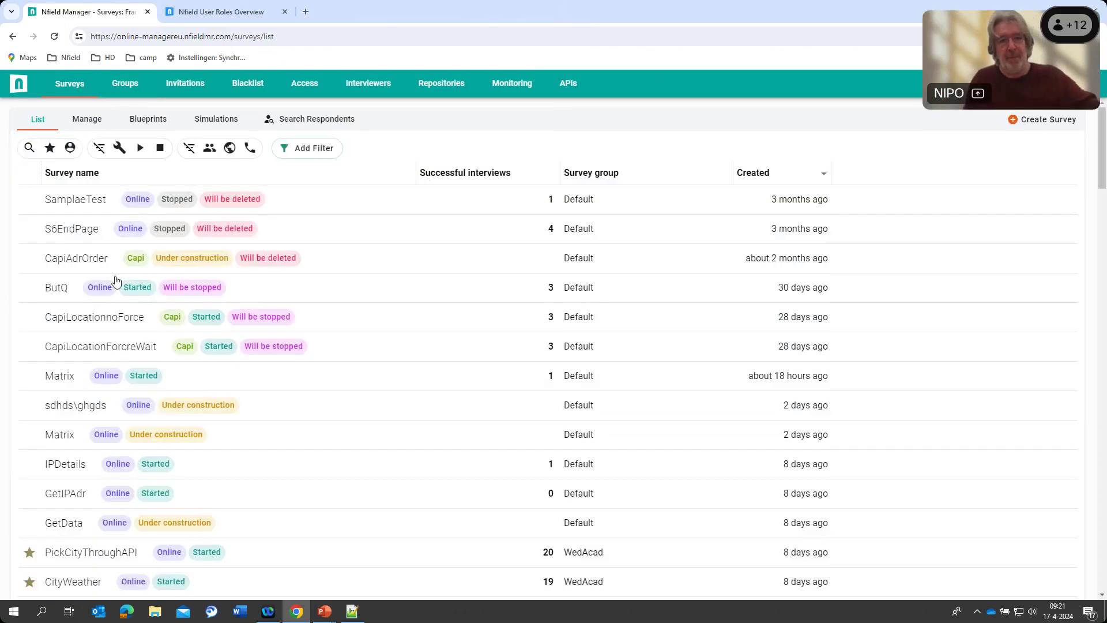
Show favourites only, expand PickCityThroughAPI's actions, then clear the favourites filter
{"action": "left_click", "coordinate": [50, 148]}
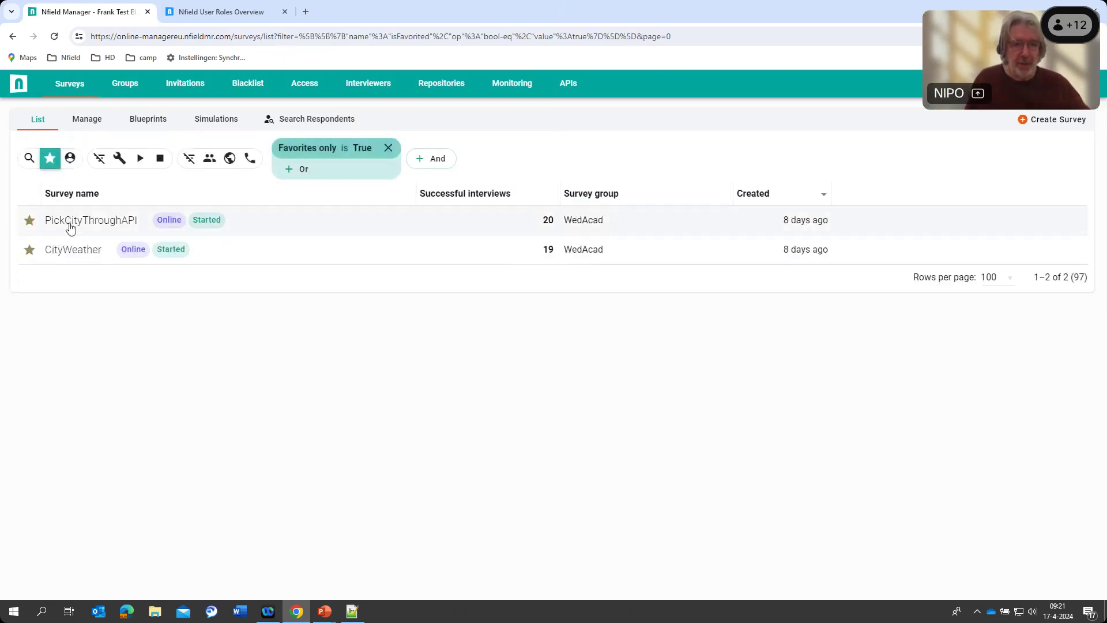
{"action": "left_click", "coordinate": [70, 226]}
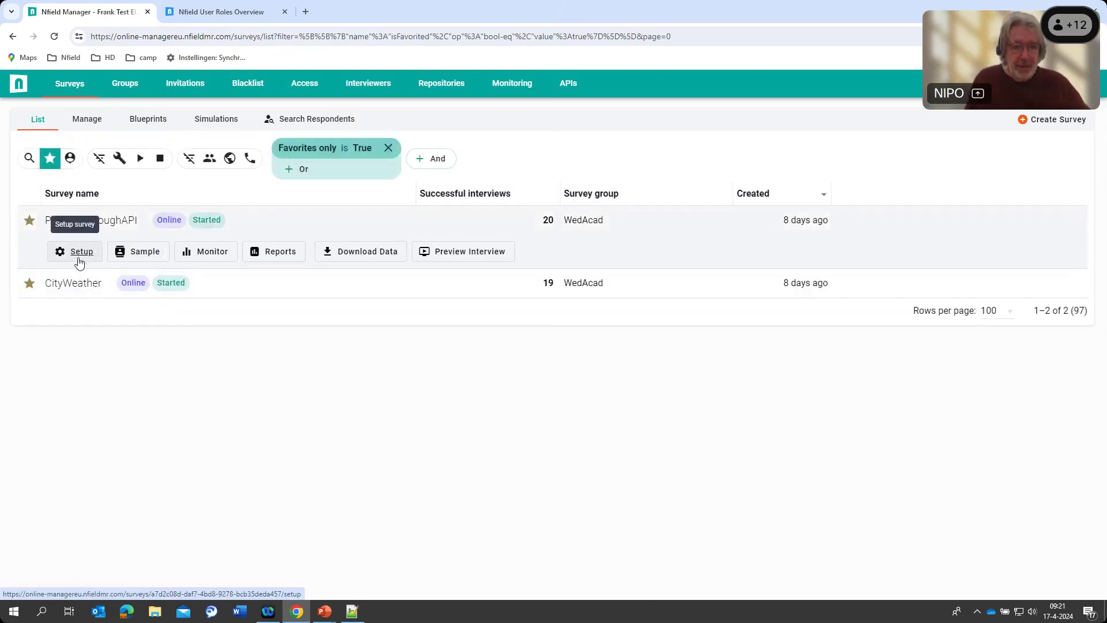
{"action": "left_click", "coordinate": [55, 166]}
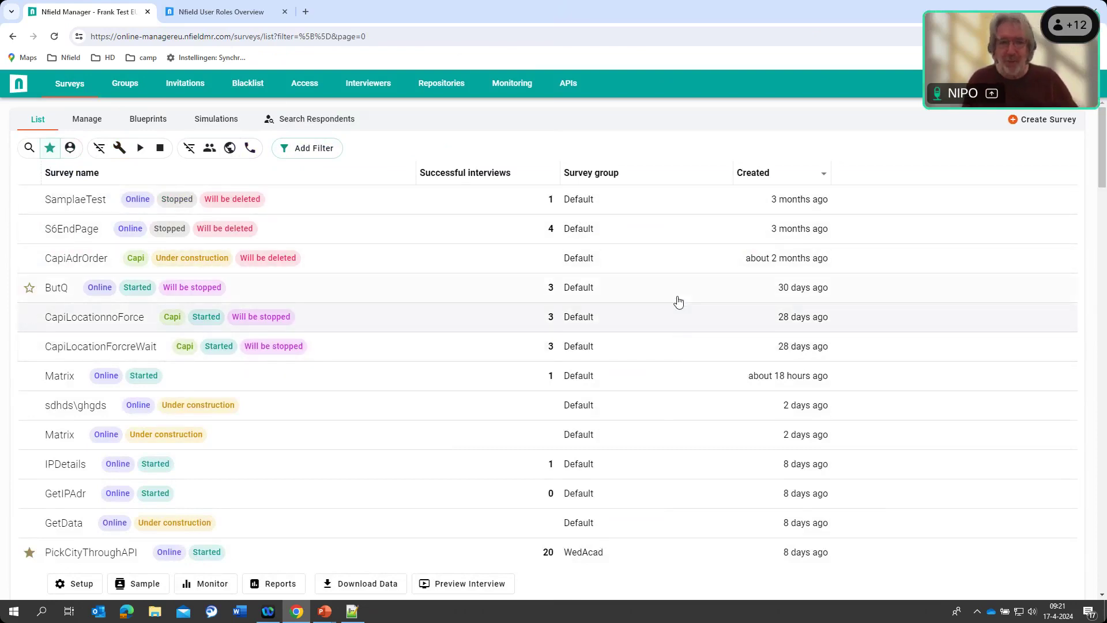
Add a 'Survey group contains WedAcad' filter, narrowing the list to PickCityThroughAPI and CityWeather
{"action": "left_click", "coordinate": [314, 154]}
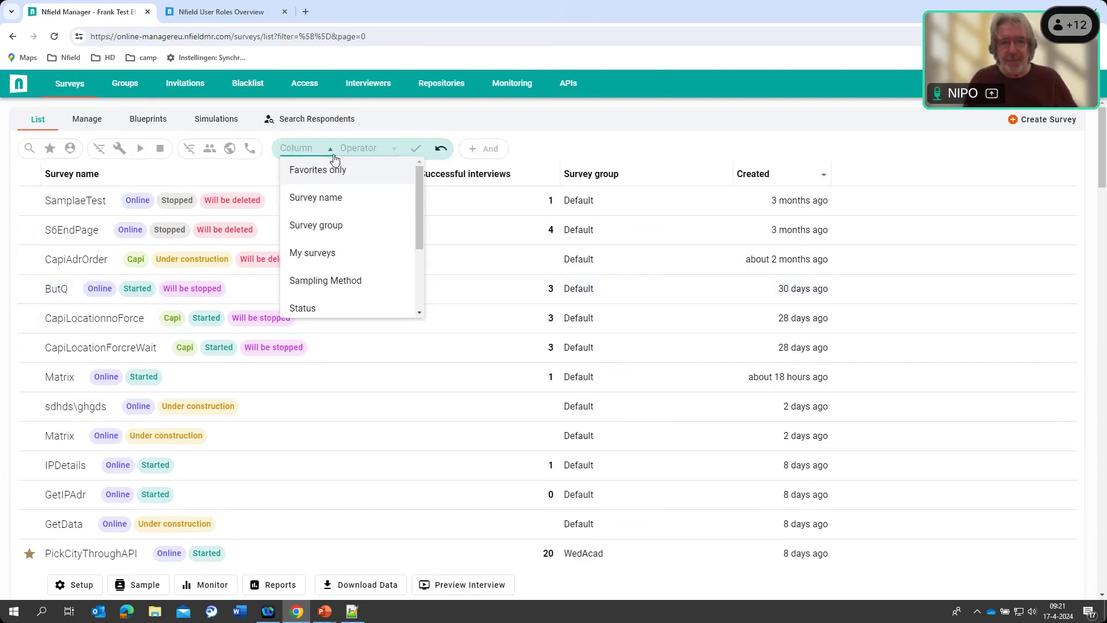
{"action": "left_click", "coordinate": [322, 227]}
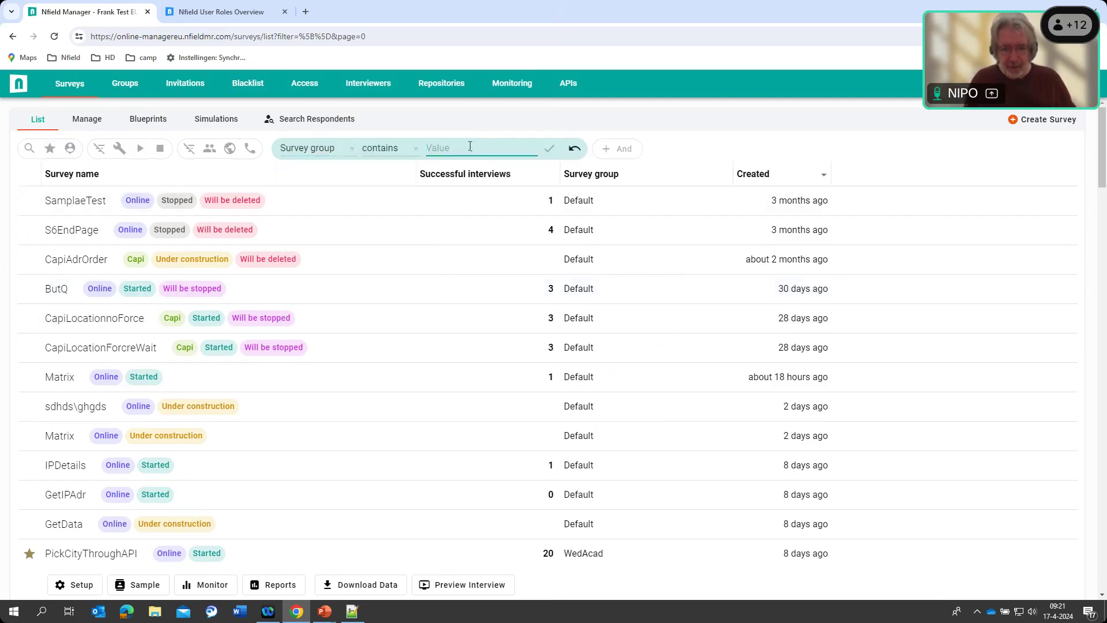
{"action": "type", "text": "WQedAcad"}
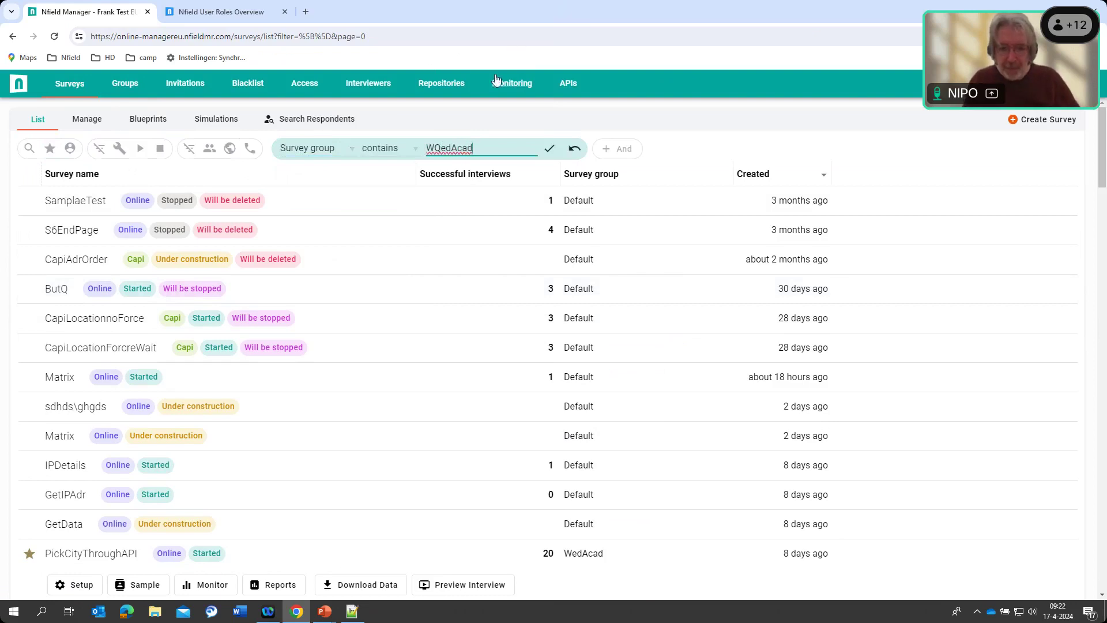
{"action": "key", "text": "Delete"}
{"action": "key", "text": "BackSpace"}
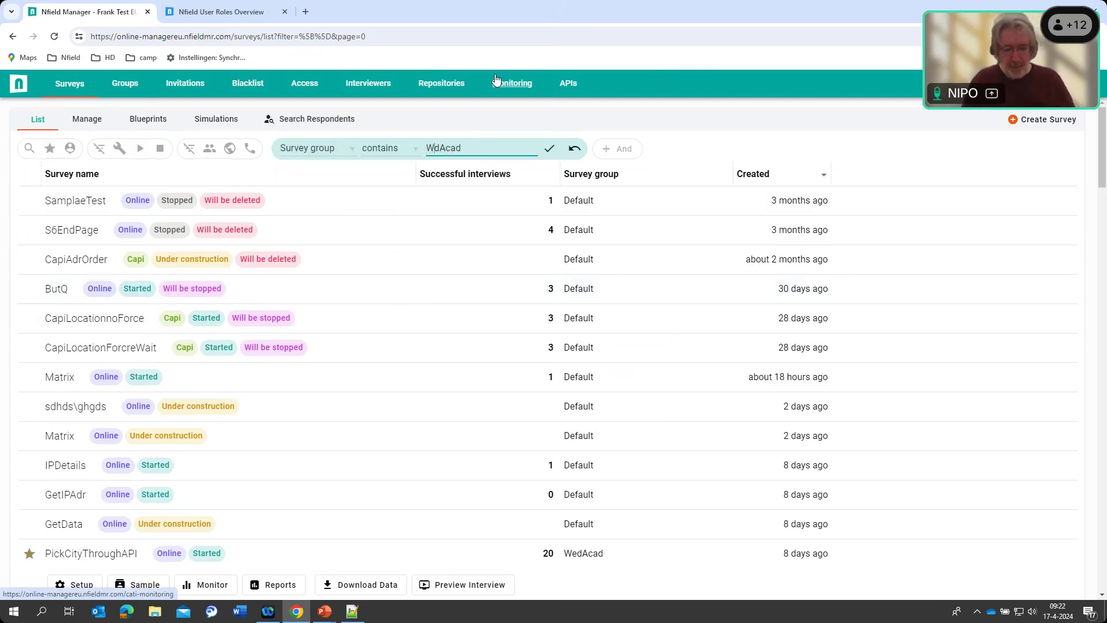
{"action": "type", "text": "e"}
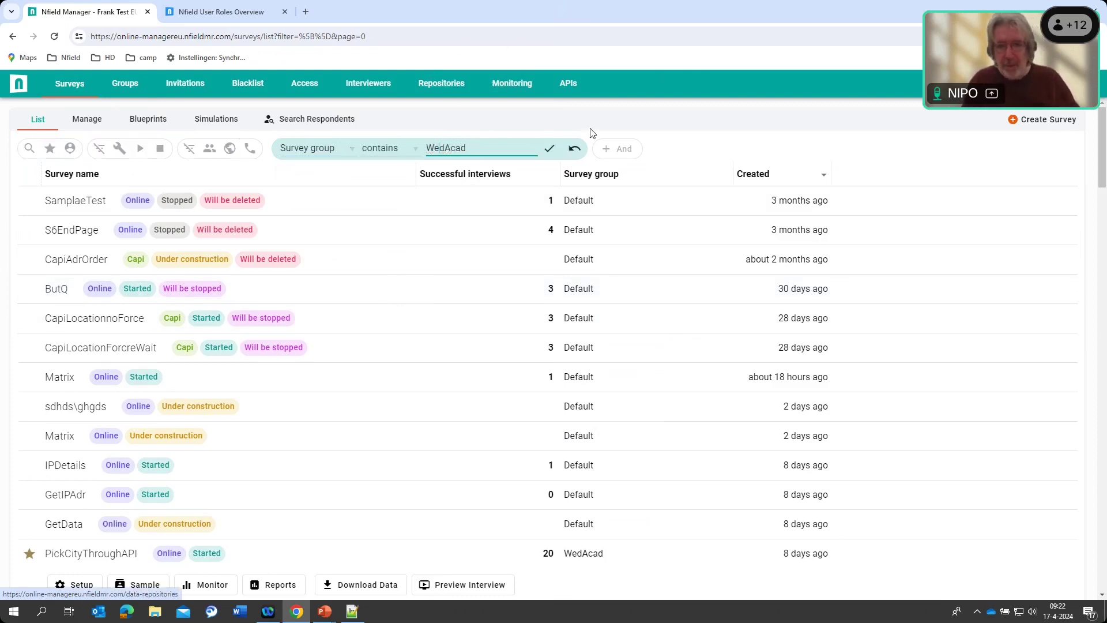
{"action": "left_click", "coordinate": [548, 150]}
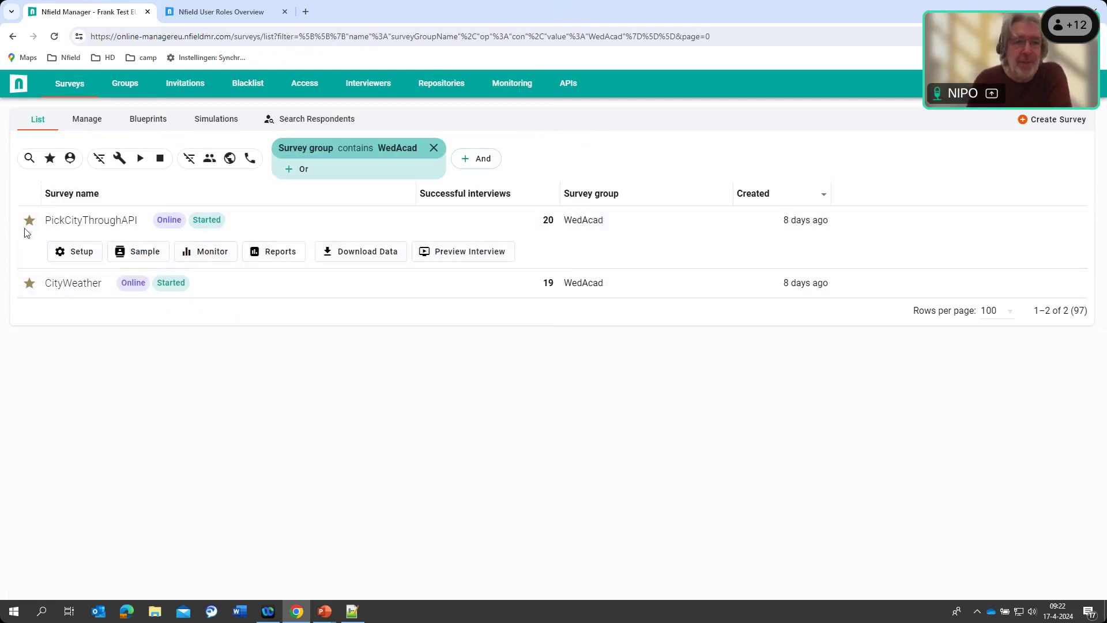
Change PickCityThroughAPI's survey group to Default, save it, and return to the survey list
{"action": "left_click", "coordinate": [74, 251]}
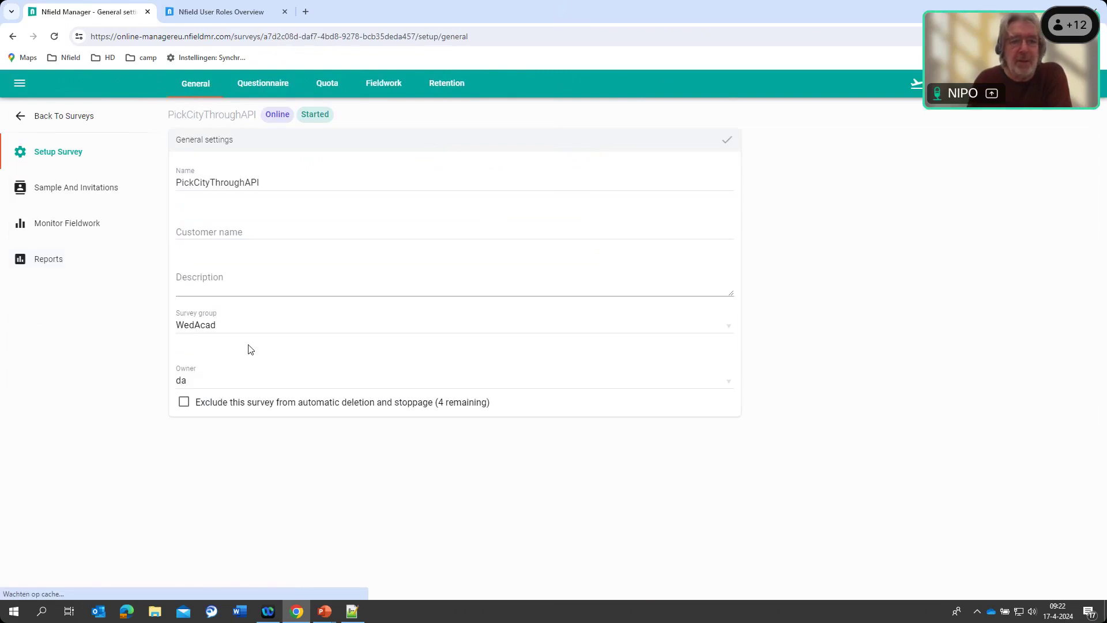
{"action": "left_click", "coordinate": [728, 326]}
{"action": "left_click", "coordinate": [284, 346]}
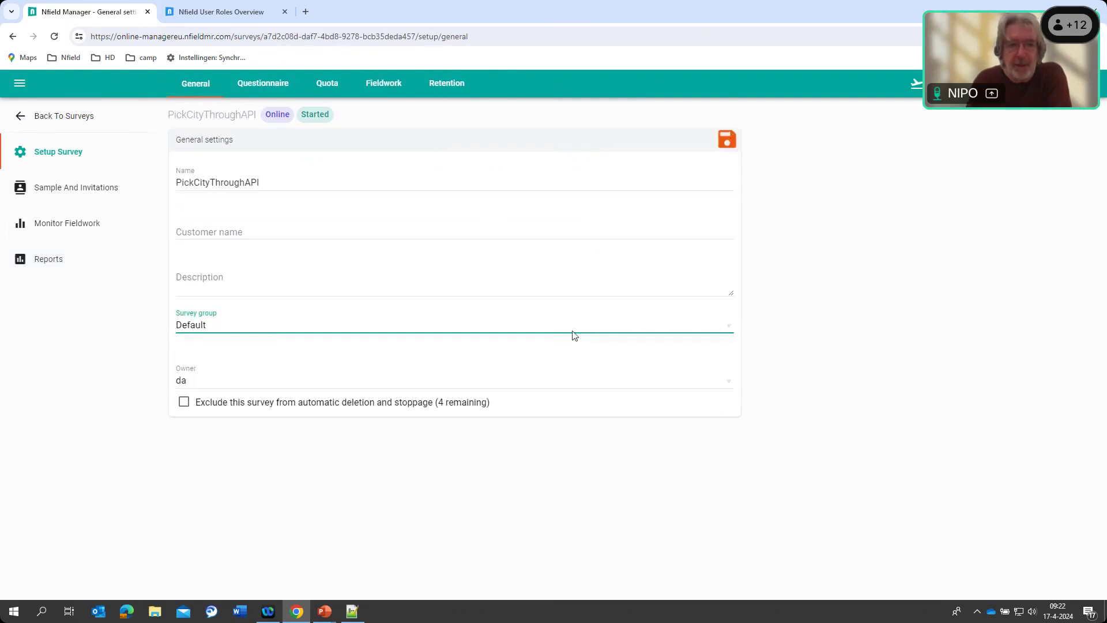
{"action": "left_click", "coordinate": [726, 140]}
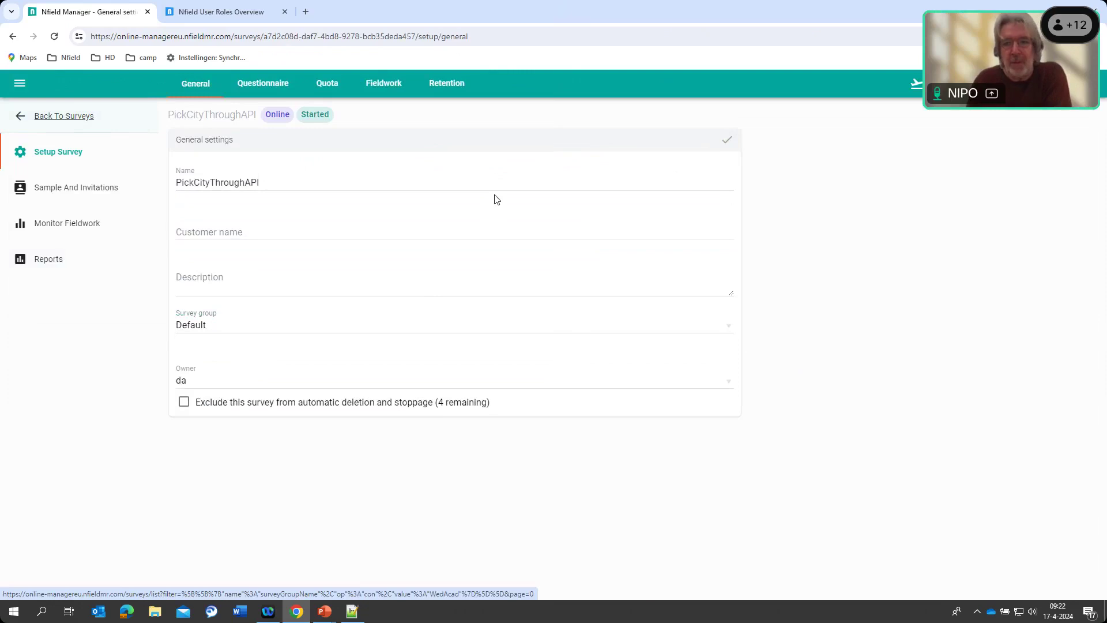
{"action": "left_click", "coordinate": [58, 117]}
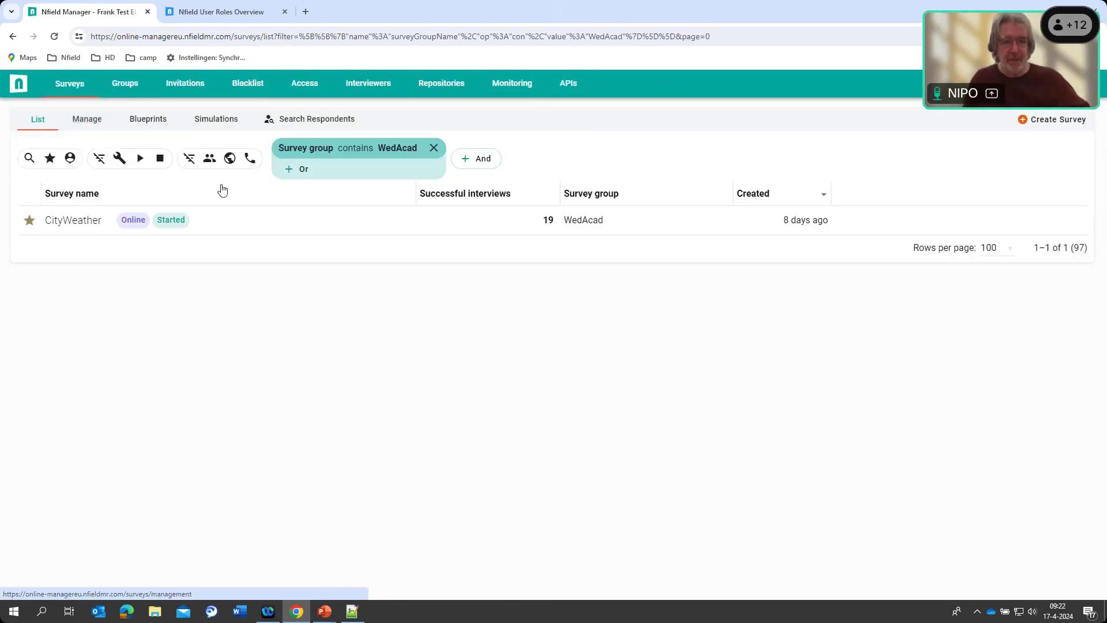
Change CityWeather's survey group to Default and save it
{"action": "left_click", "coordinate": [67, 223]}
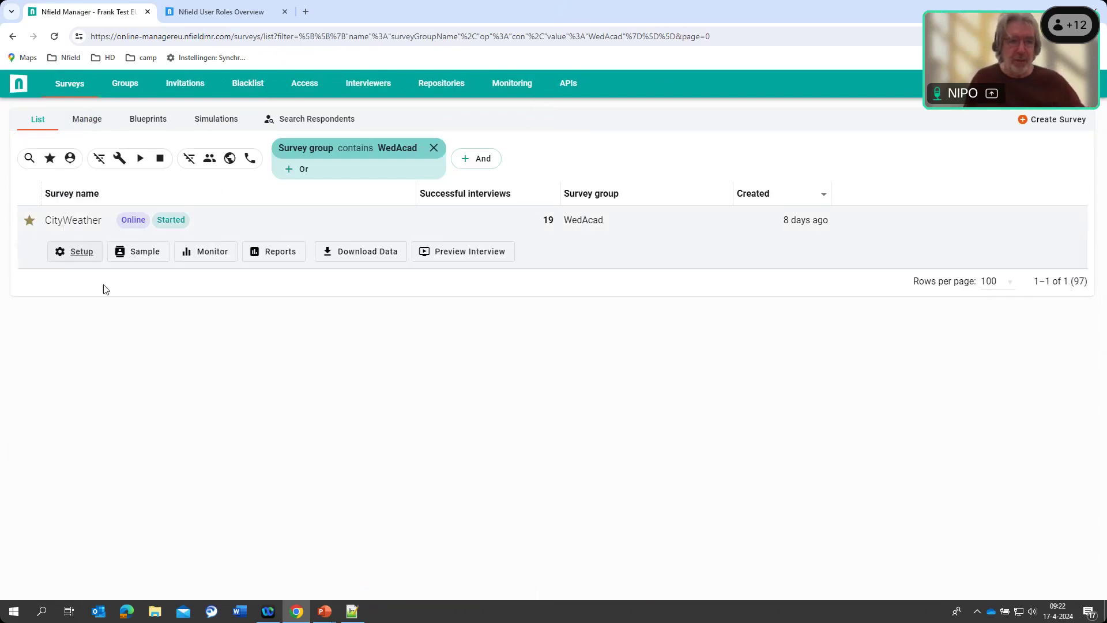
{"action": "left_click", "coordinate": [69, 254]}
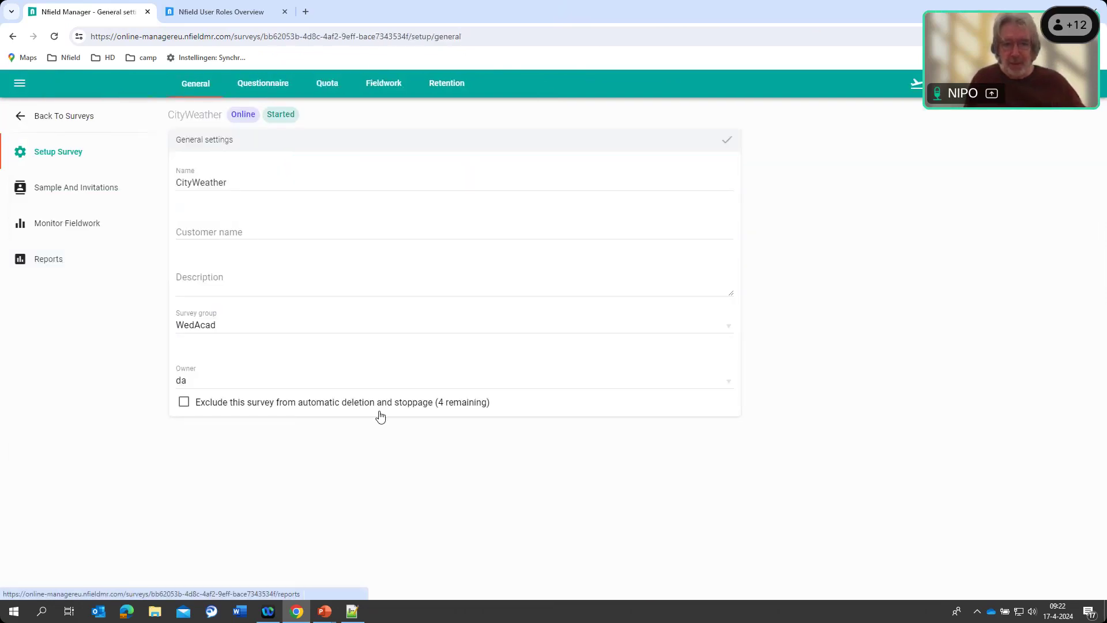
{"action": "left_click", "coordinate": [729, 331]}
{"action": "left_click", "coordinate": [236, 347]}
{"action": "left_click", "coordinate": [724, 141]}
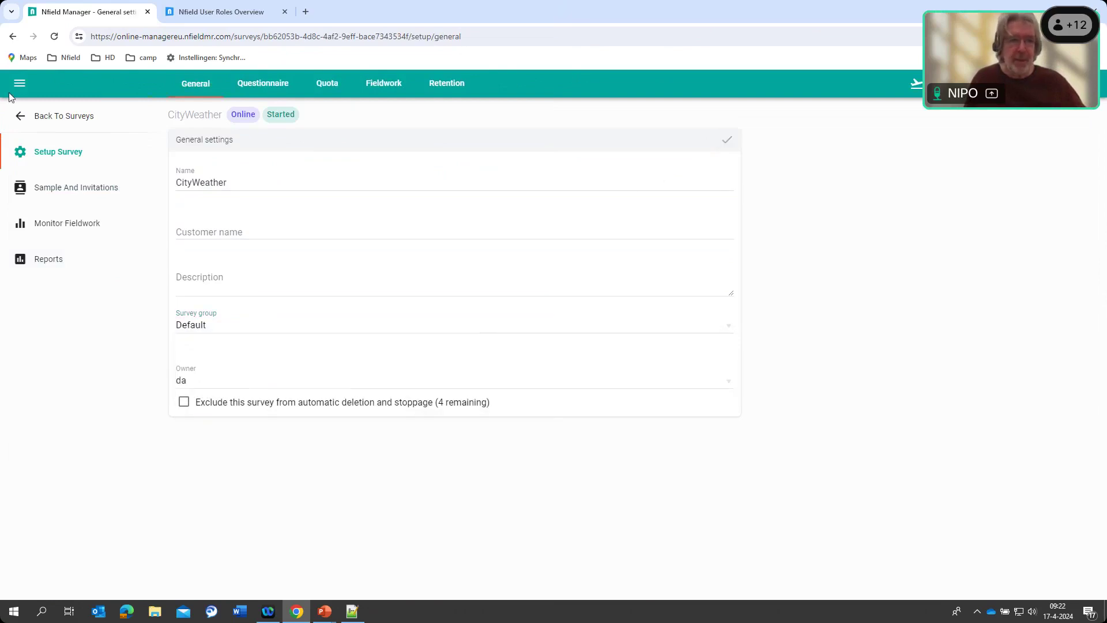
Return to the now-empty WedAcad-filtered survey list and remove the group filter
{"action": "right_click", "coordinate": [13, 37]}
{"action": "left_click", "coordinate": [46, 404]}
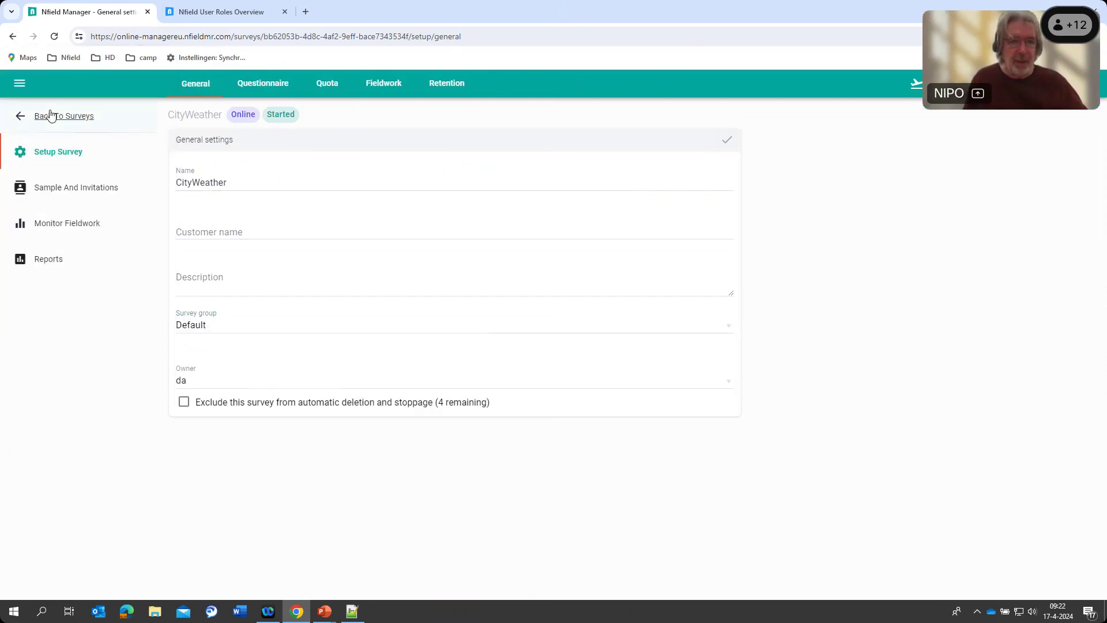
{"action": "left_click", "coordinate": [45, 116]}
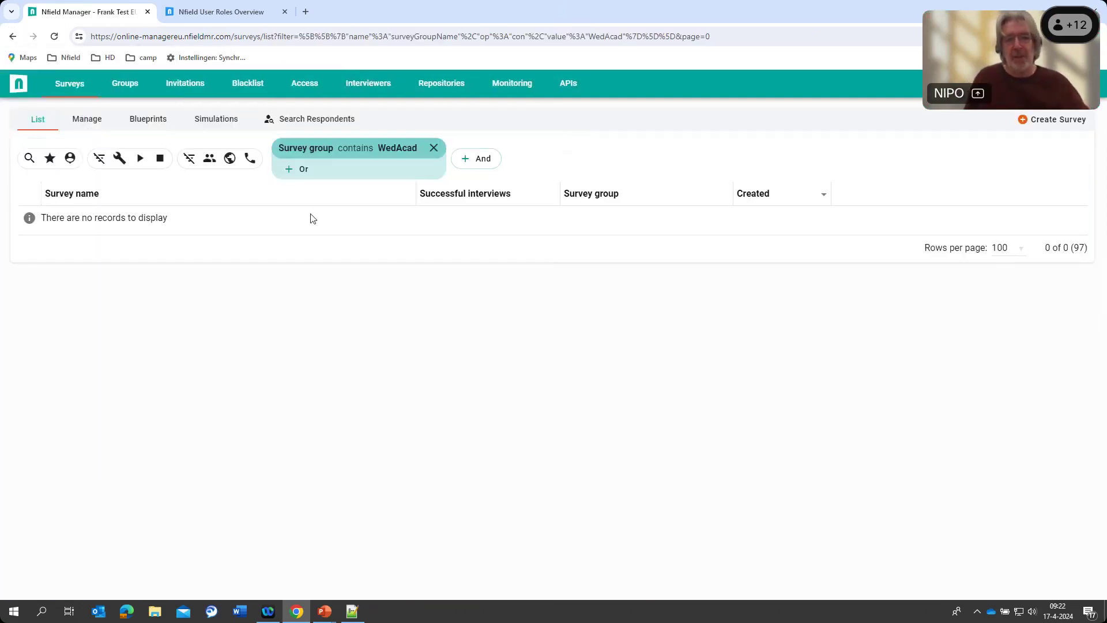
{"action": "left_click", "coordinate": [434, 148]}
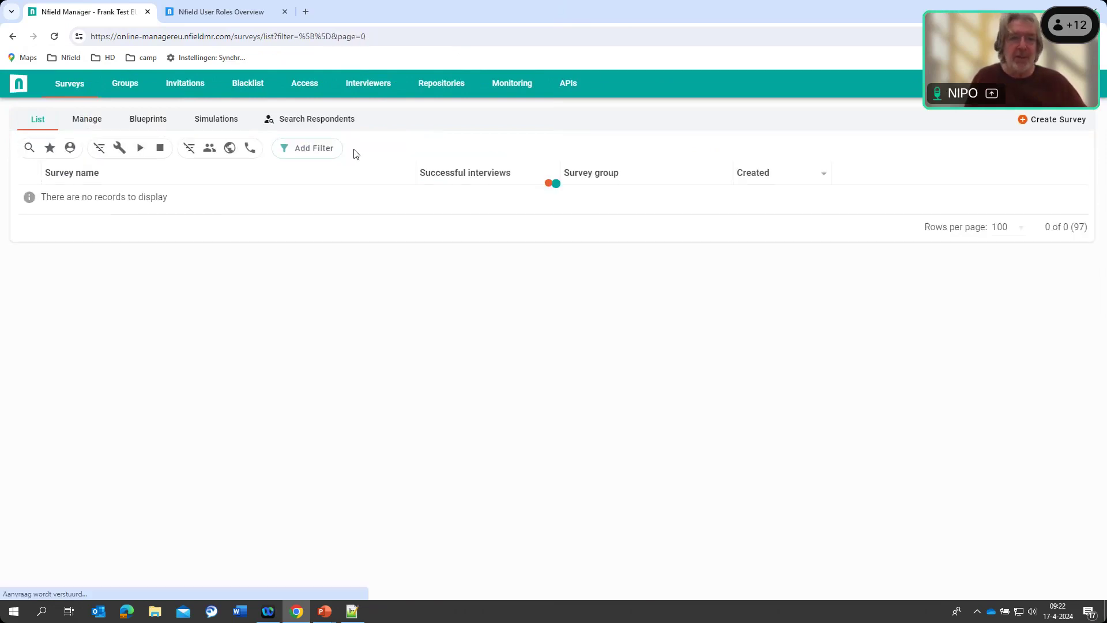
Select the WedAcad row in the Groups list, delete it, and confirm
{"action": "left_click", "coordinate": [128, 85]}
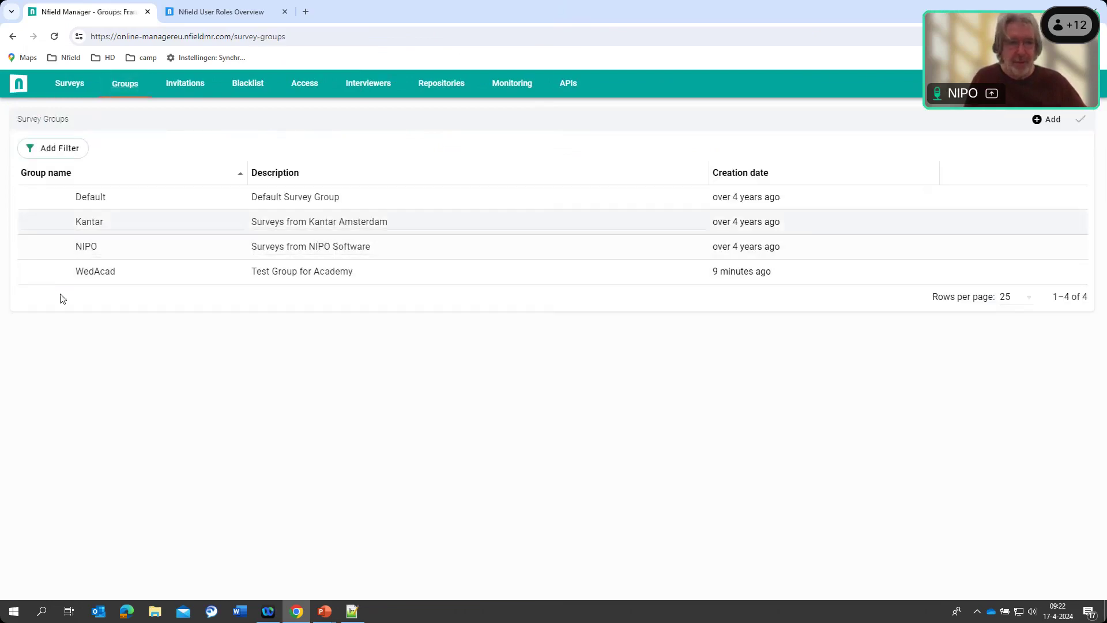
{"action": "left_click", "coordinate": [81, 275]}
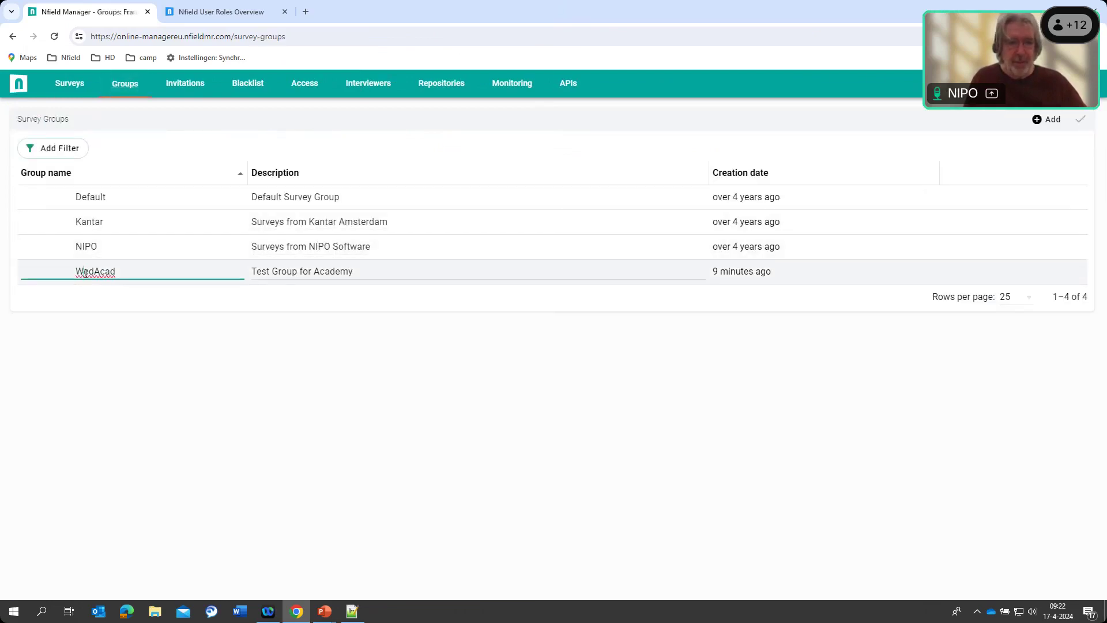
{"action": "left_click", "coordinate": [828, 283]}
{"action": "left_click", "coordinate": [61, 302]}
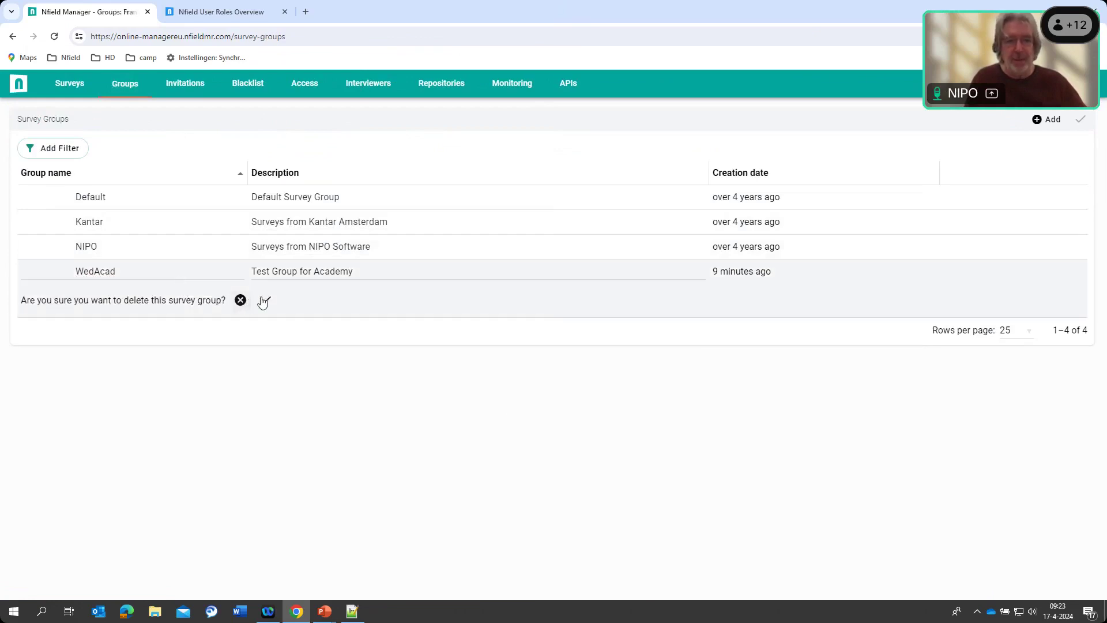
{"action": "left_click", "coordinate": [265, 301]}
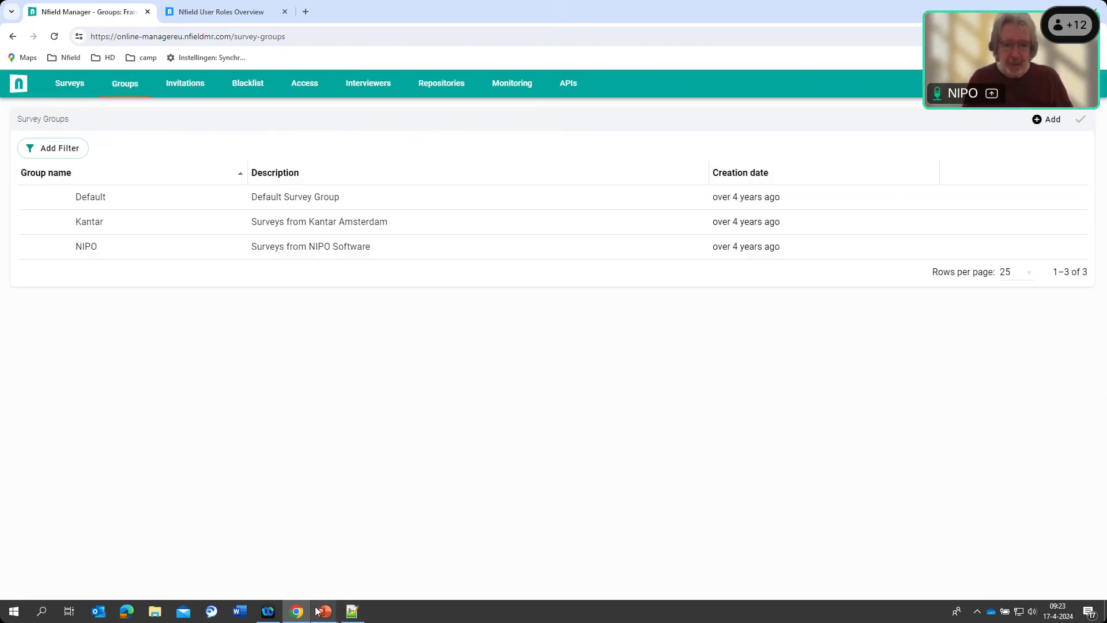
Bring the NIPO Academy 49 deck forward in PowerPoint and scroll through its slides
{"action": "mouse_move", "coordinate": [325, 613]}
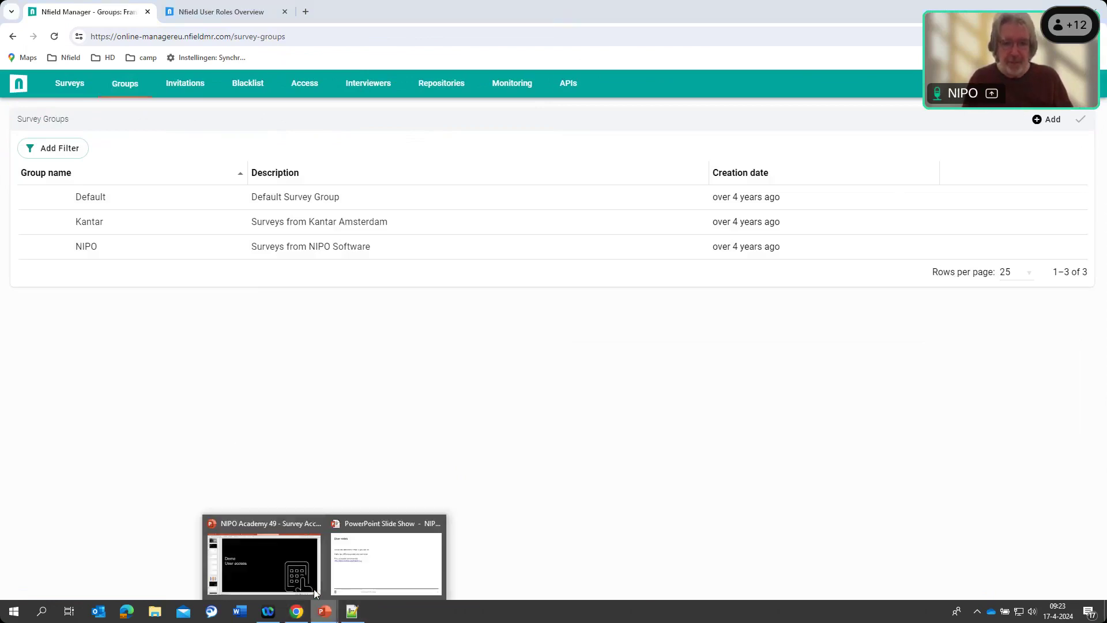
{"action": "left_click", "coordinate": [287, 570]}
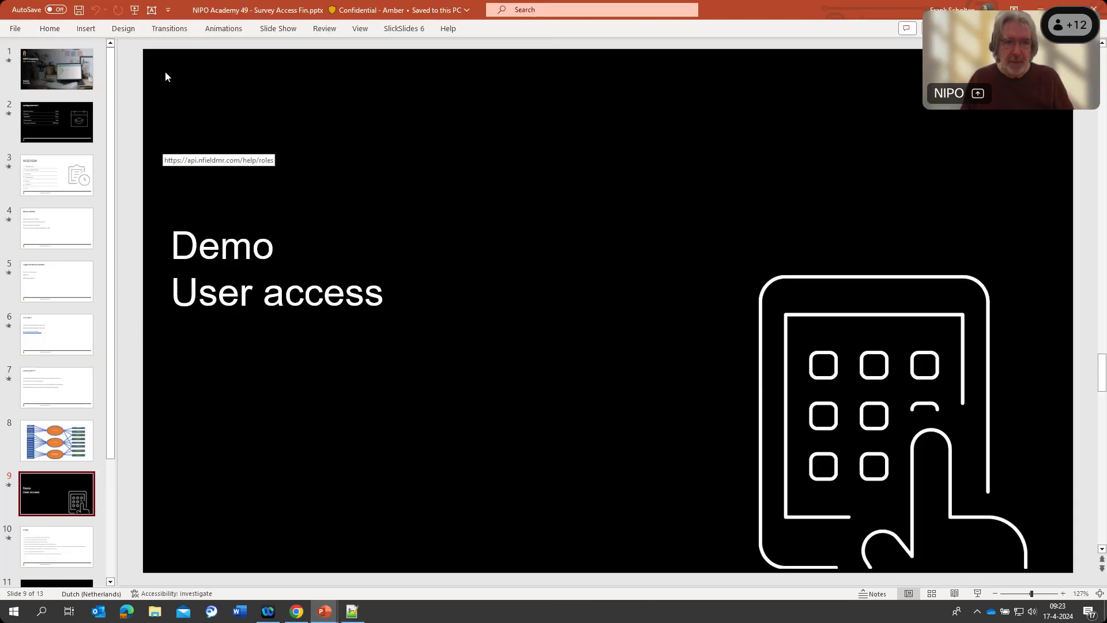
{"action": "left_click", "coordinate": [276, 29]}
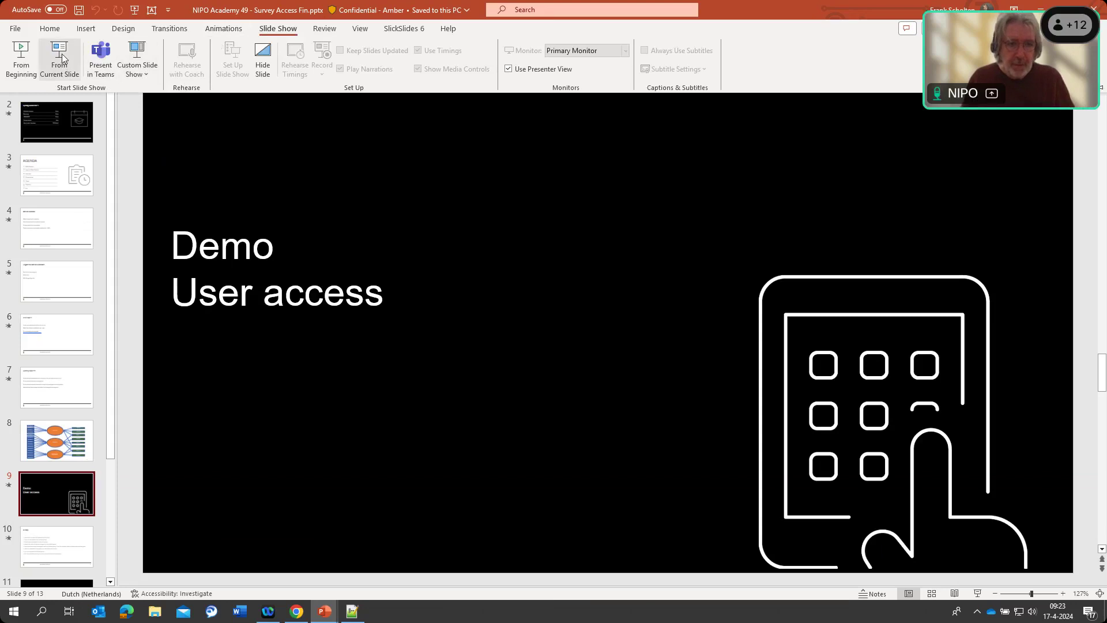
{"action": "left_click", "coordinate": [231, 133]}
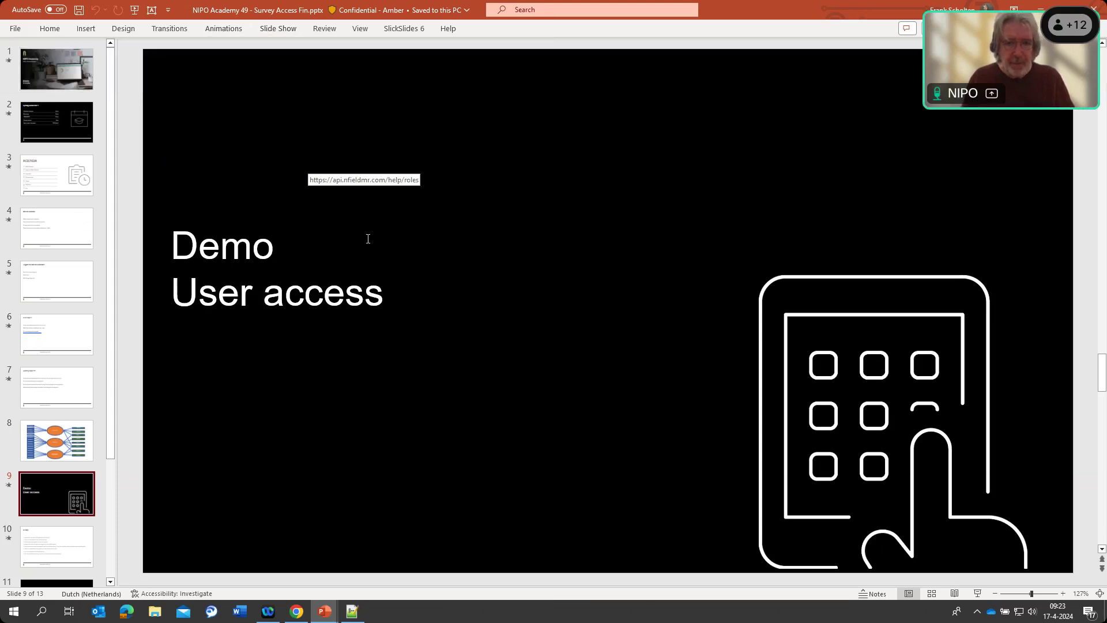
{"action": "scroll", "coordinate": [340, 294], "scroll_direction": "down", "scroll_amount": 2}
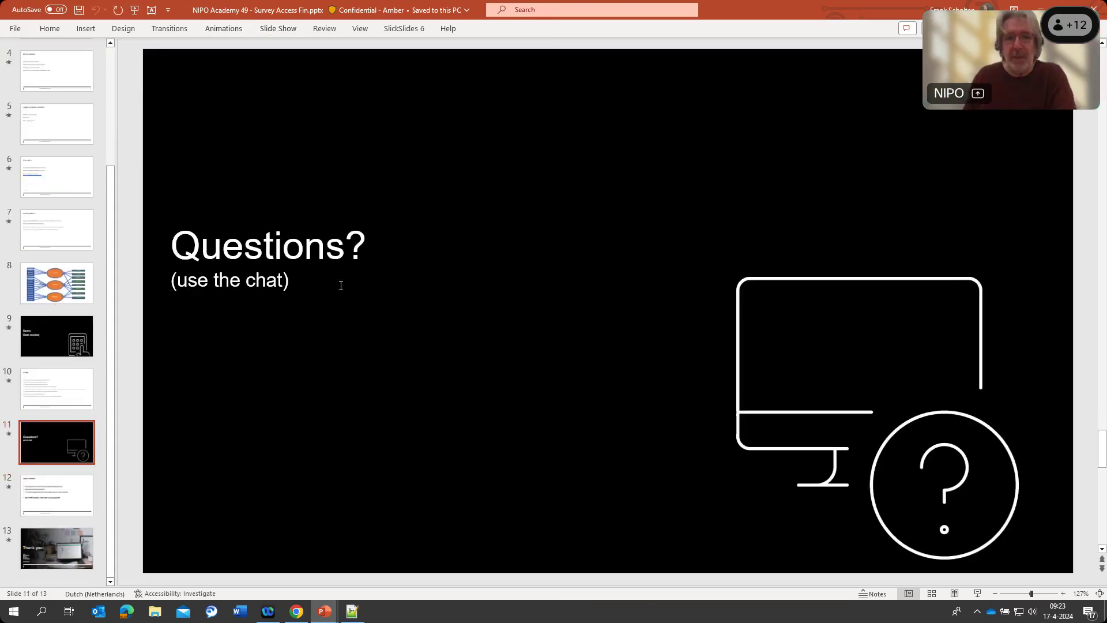
{"action": "scroll", "coordinate": [340, 289], "scroll_direction": "up", "scroll_amount": 1}
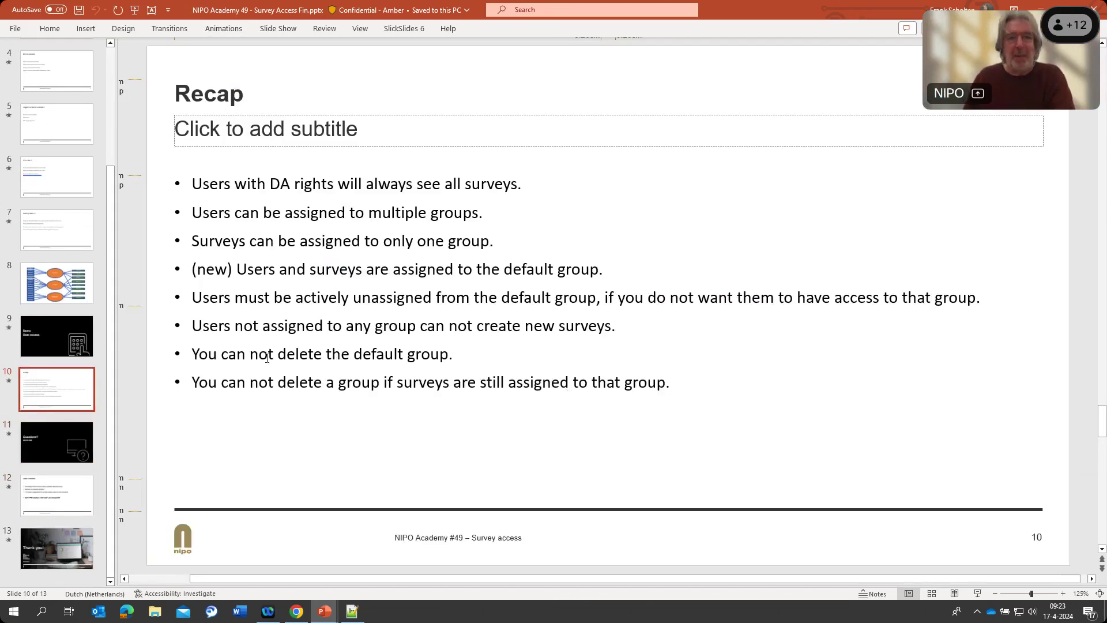